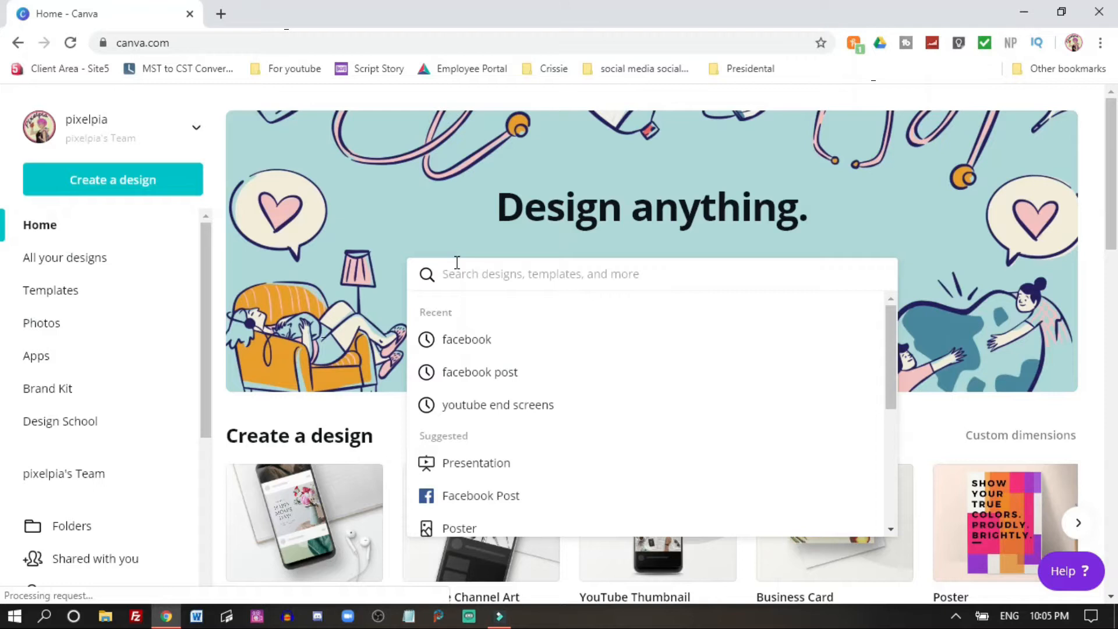
Step: Search Canva for Facebook Cover templates and open the 'Our Biggest Sale Yet' men's fashion template
type("Fac")
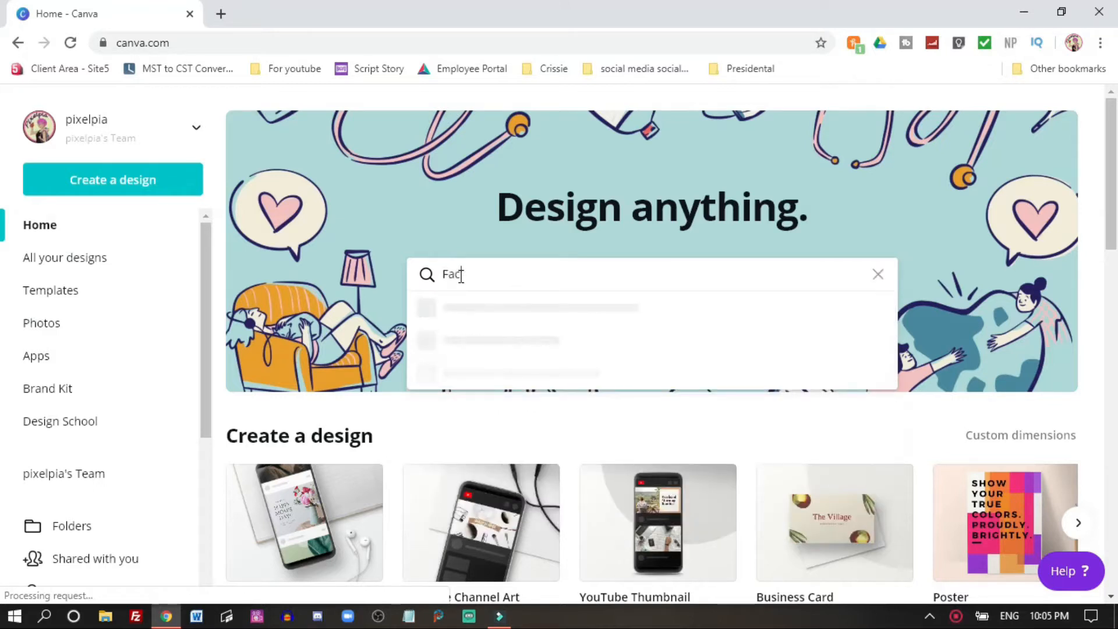
type("ebook")
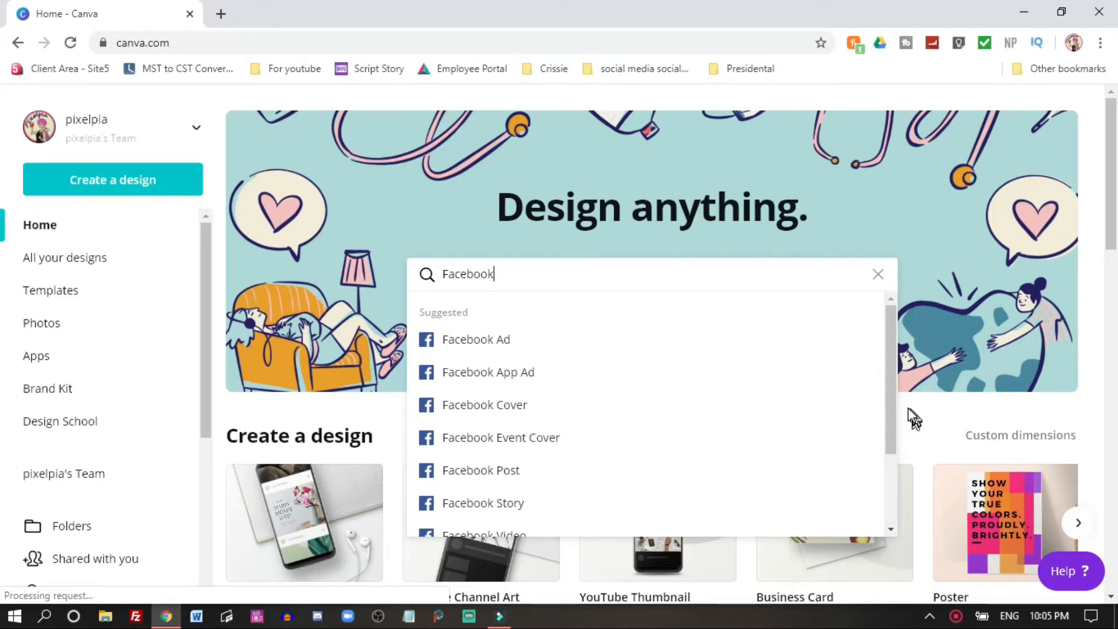
left_click_drag(891, 417, 887, 518)
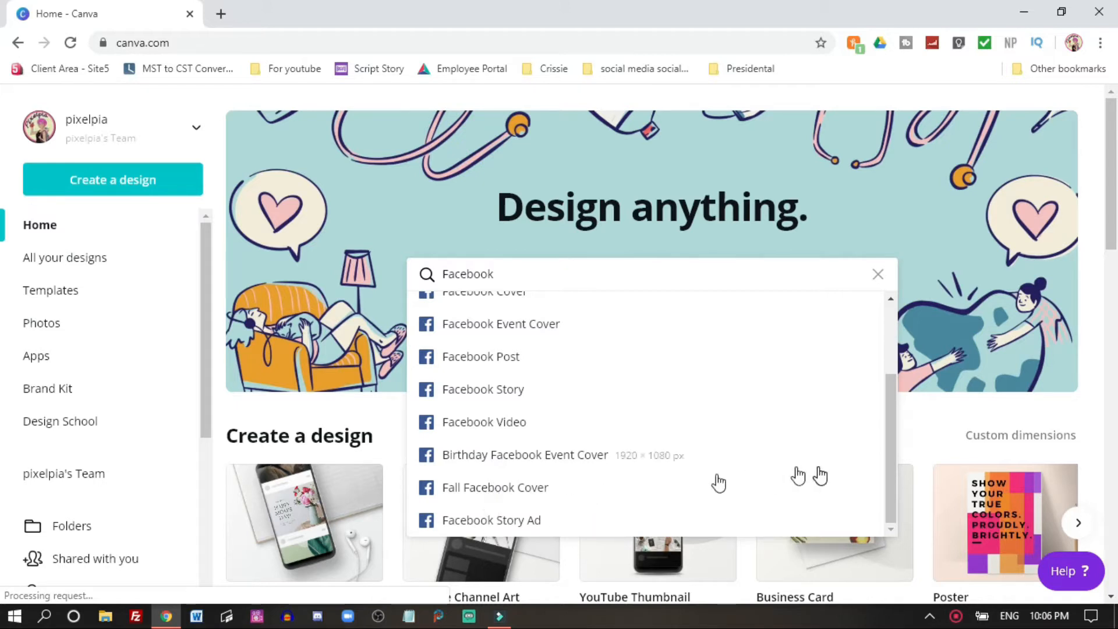
scroll(893, 444, "up", 2)
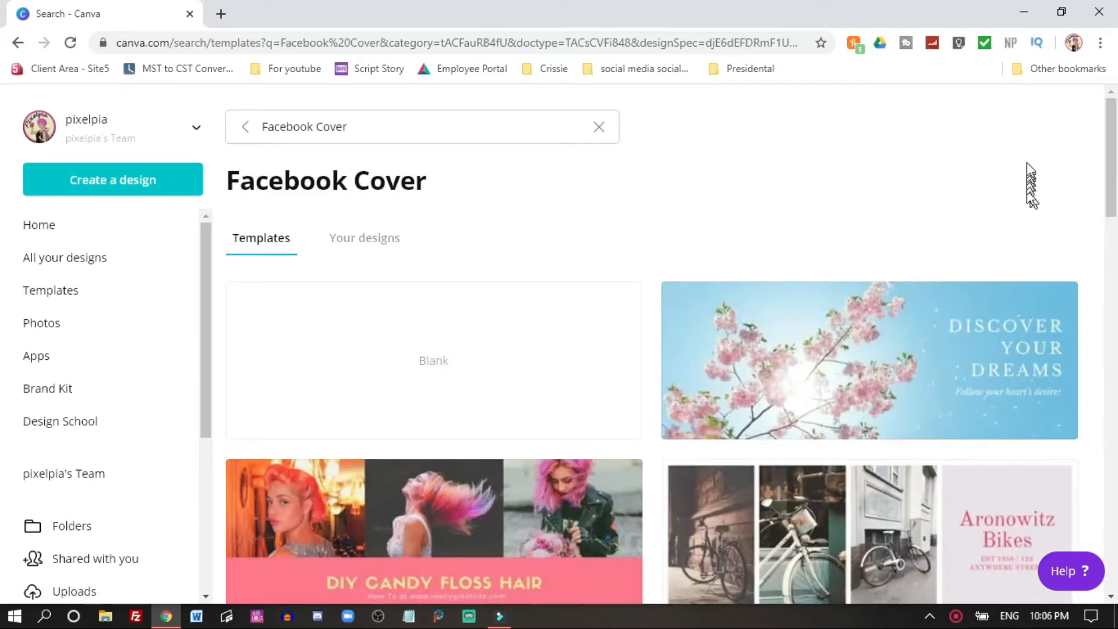
left_click_drag(1112, 174, 1117, 340)
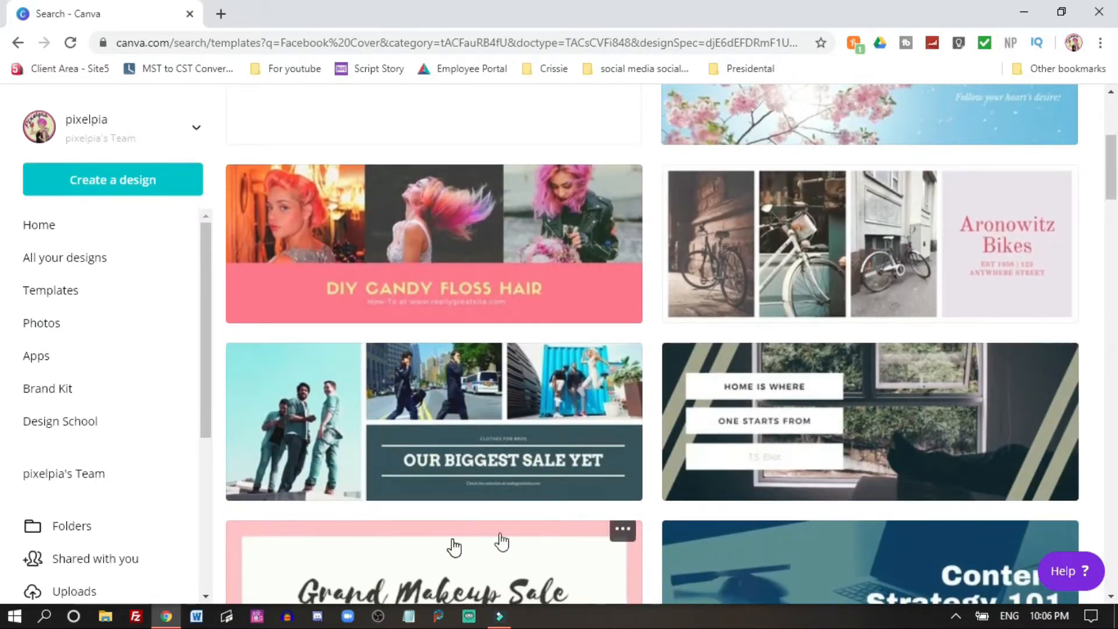
left_click(371, 442)
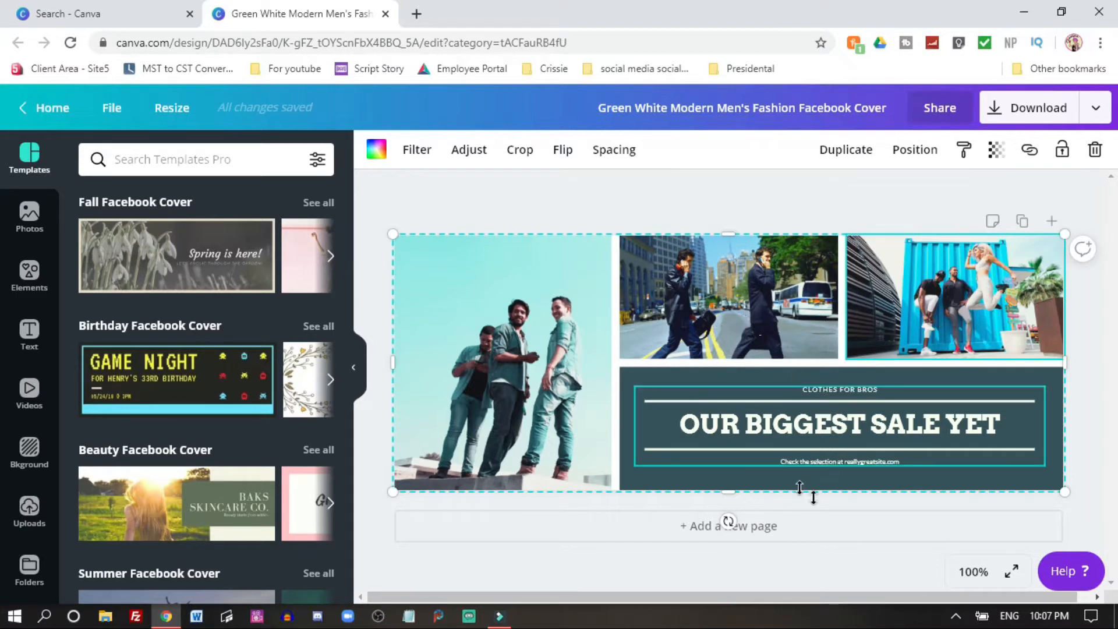
Step: Replace the large left photo with the notebook-and-phone photo from the Photos library
left_click(796, 442)
left_click(724, 330)
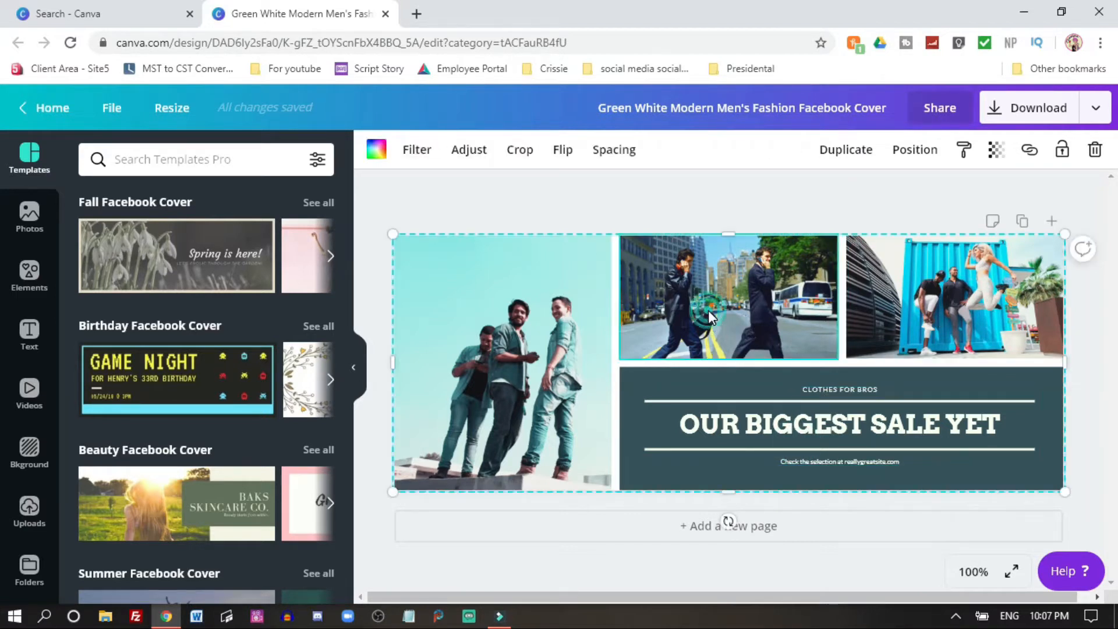
left_click(753, 284)
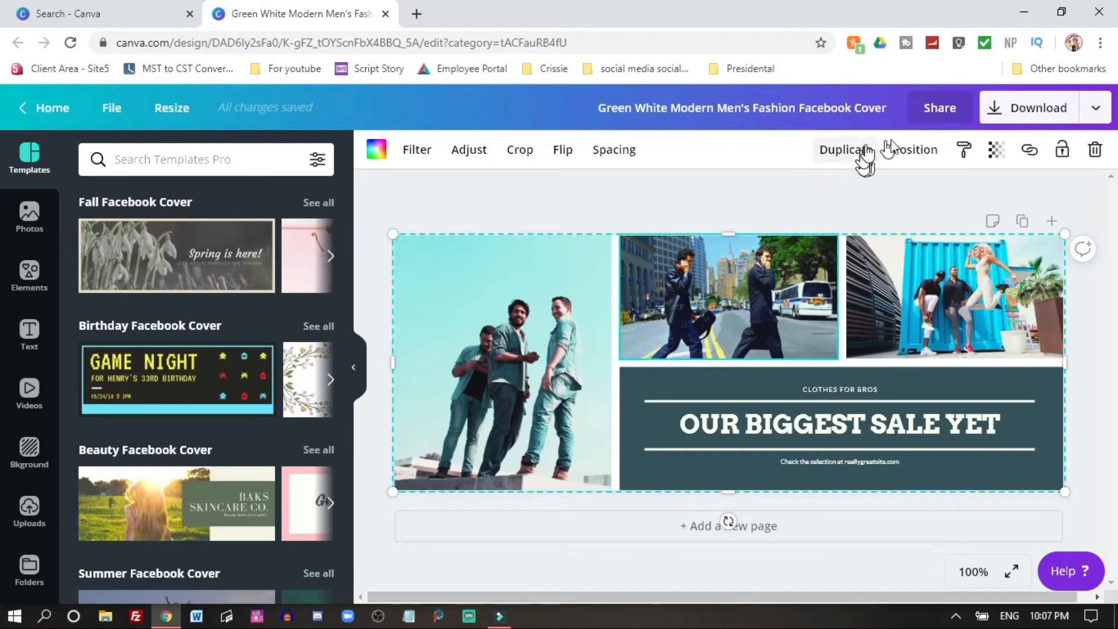
left_click(955, 299)
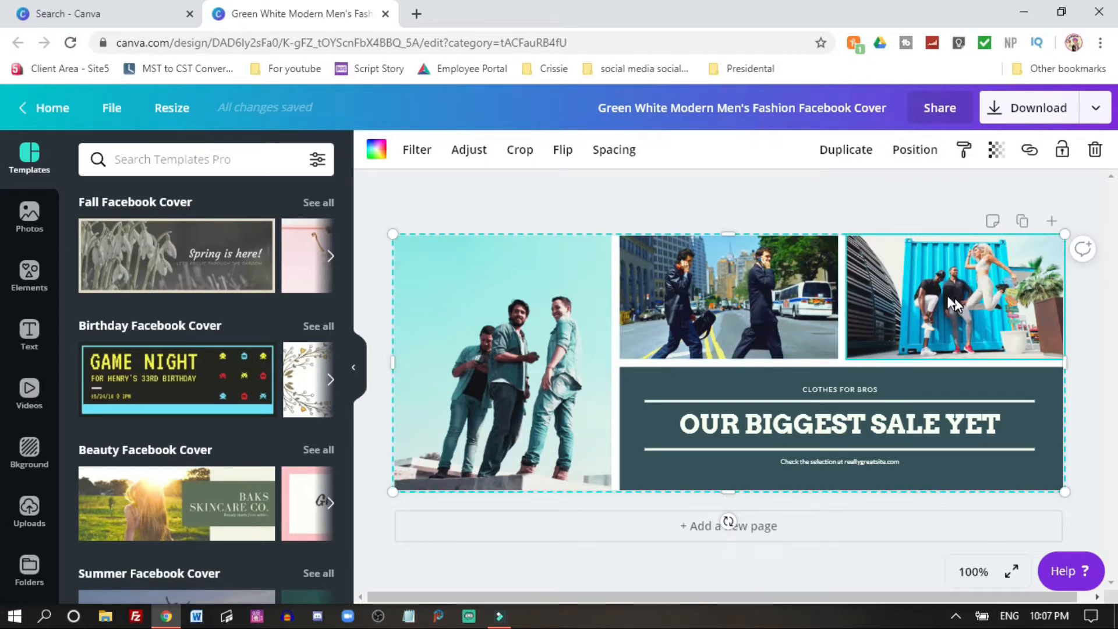
left_click(478, 296)
left_click(29, 210)
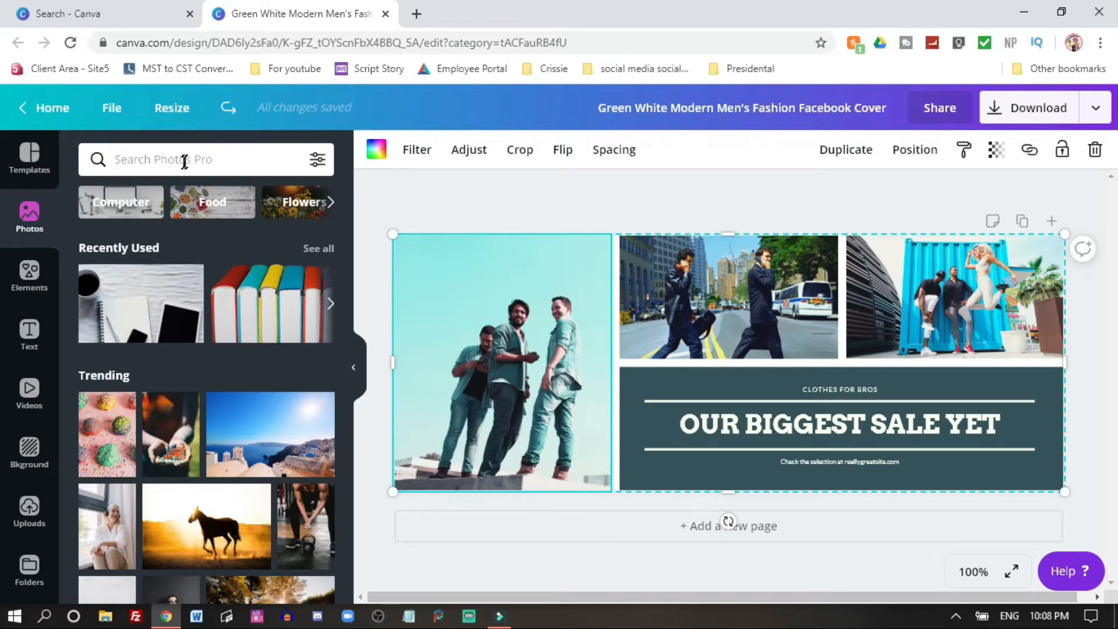
left_click_drag(137, 293, 487, 355)
left_click_drag(125, 300, 680, 257)
double_click(519, 380)
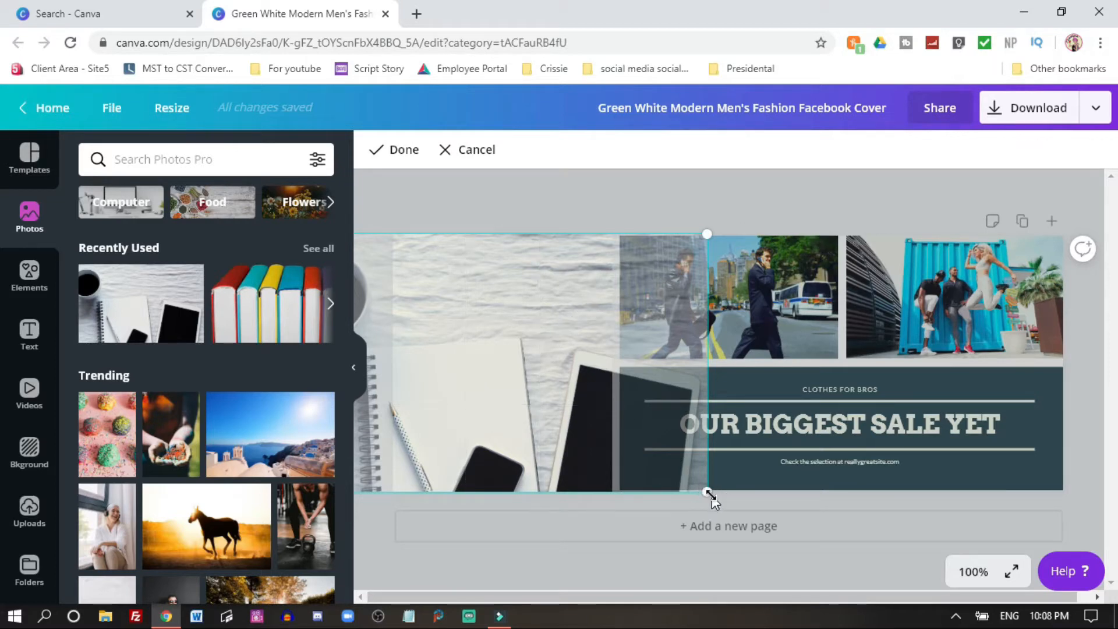
left_click(508, 386)
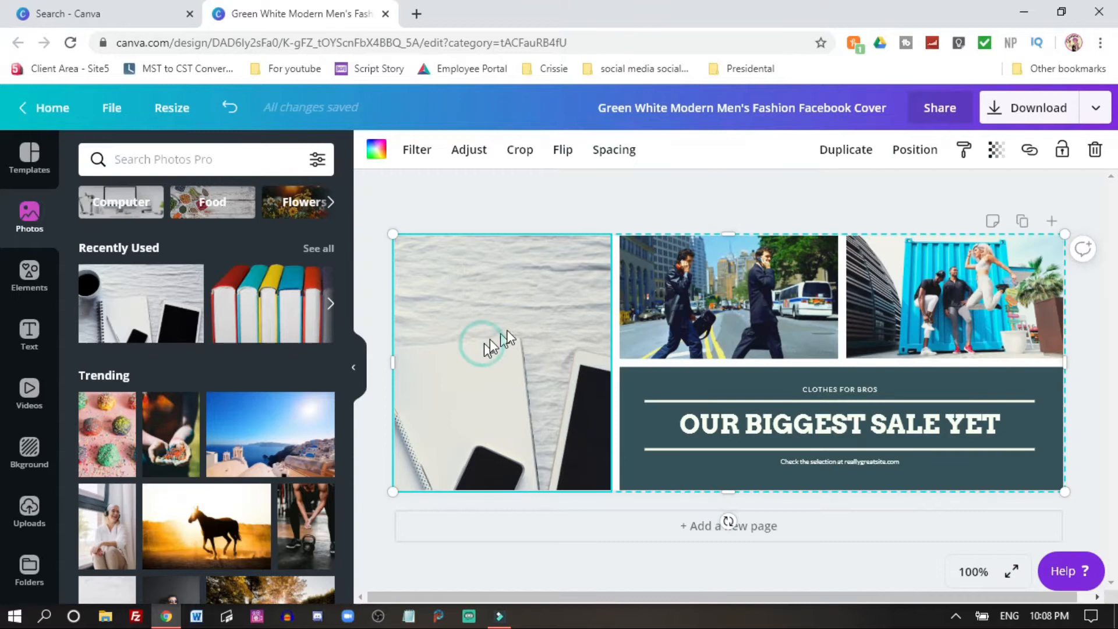
mouse_move(482, 344)
left_mouse_down()
mouse_move(517, 292)
mouse_move(503, 346)
left_mouse_up()
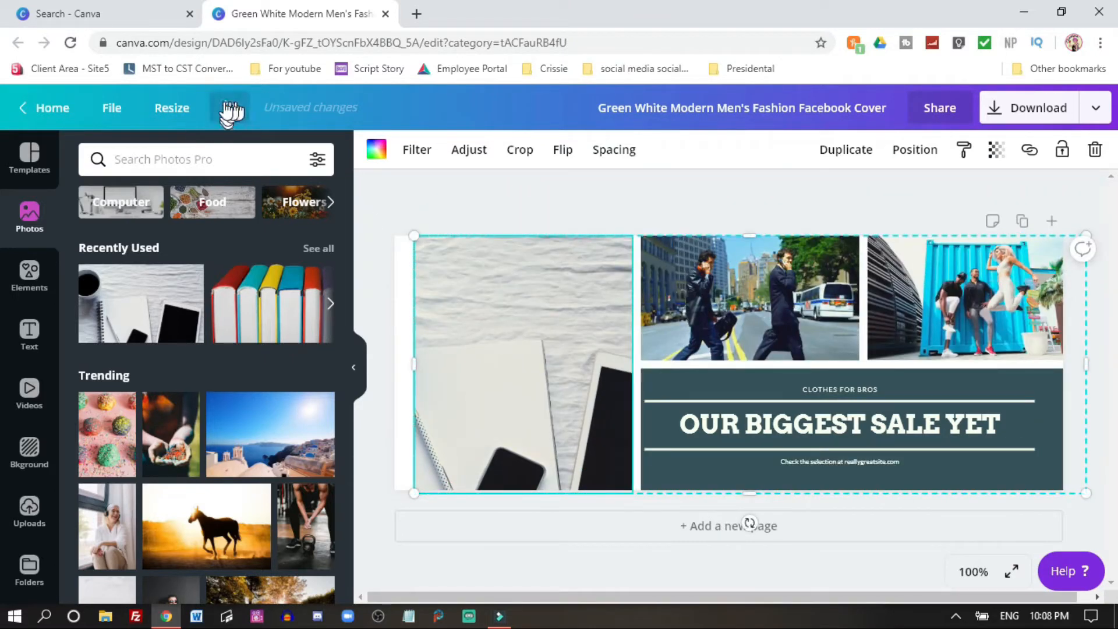
left_click(230, 107)
Step: Reposition and enlarge the notebook photo inside the left frame so the coffee cup shows
double_click(507, 321)
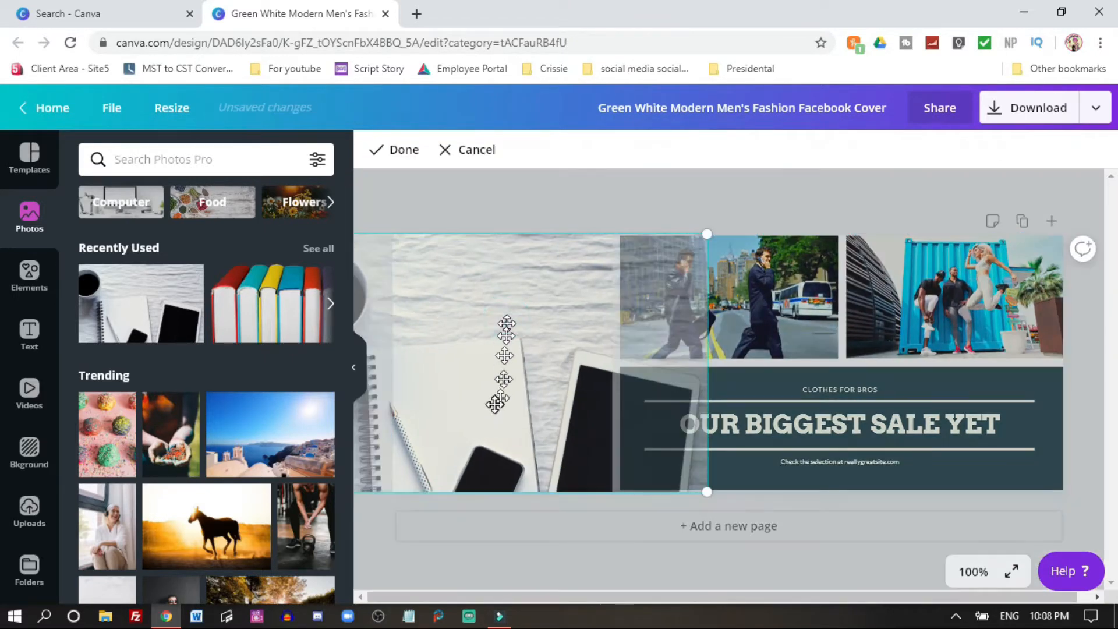
left_click_drag(492, 399, 616, 314)
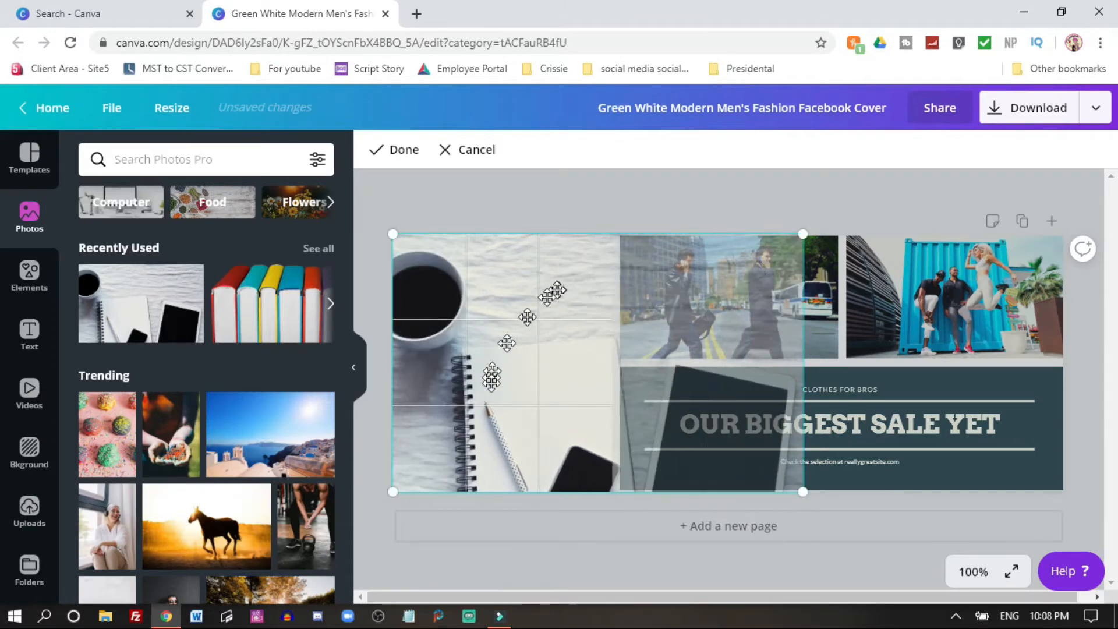
left_click_drag(494, 392, 582, 394)
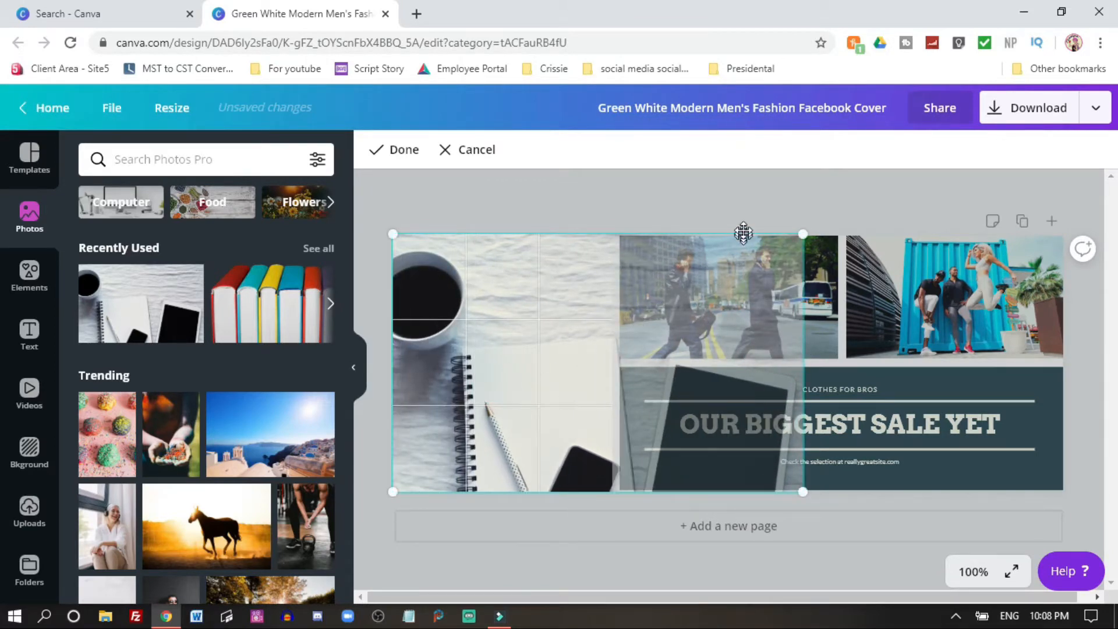
left_click(702, 207)
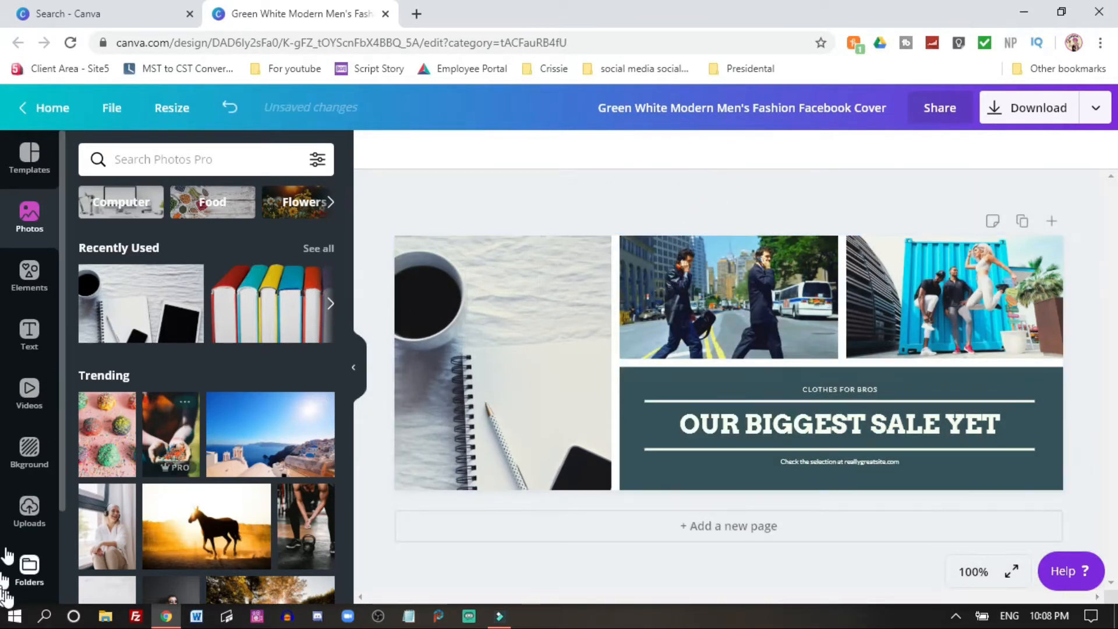
Step: Replace the middle top photo with the black-and-white aerial city image from uploads
left_click(32, 513)
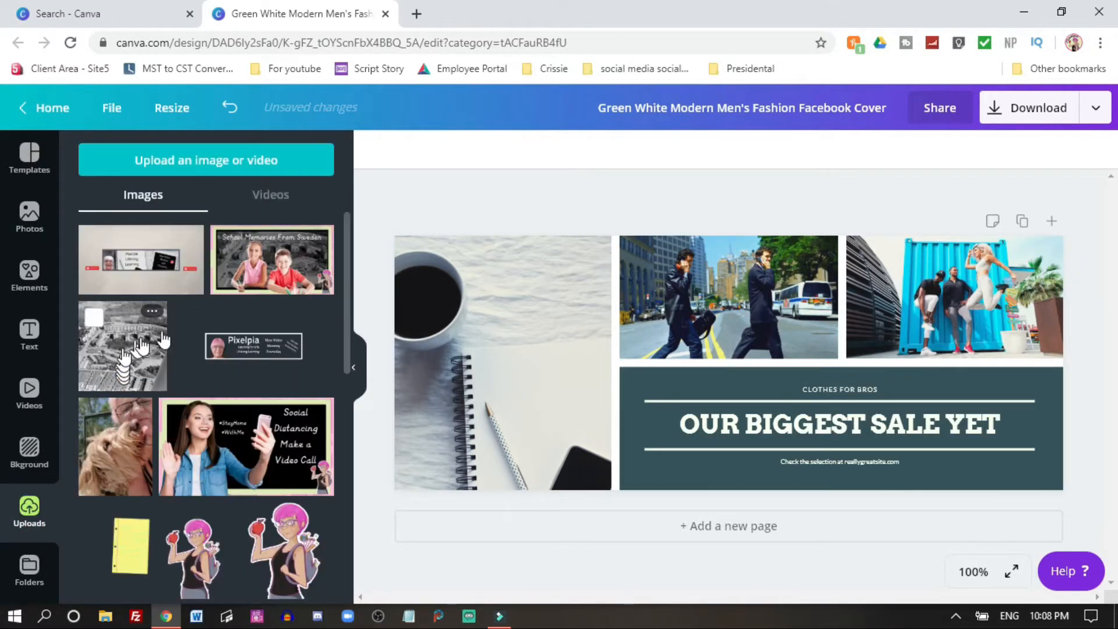
left_click_drag(153, 376, 775, 283)
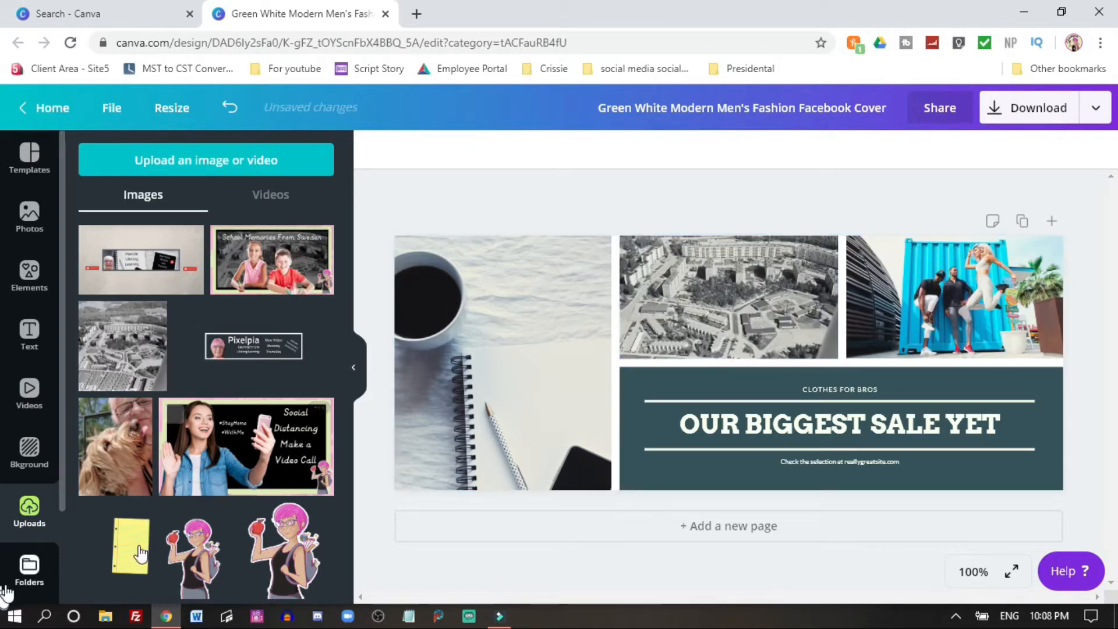
Step: Upload the 'logo' image from the new layout folder
left_click(211, 169)
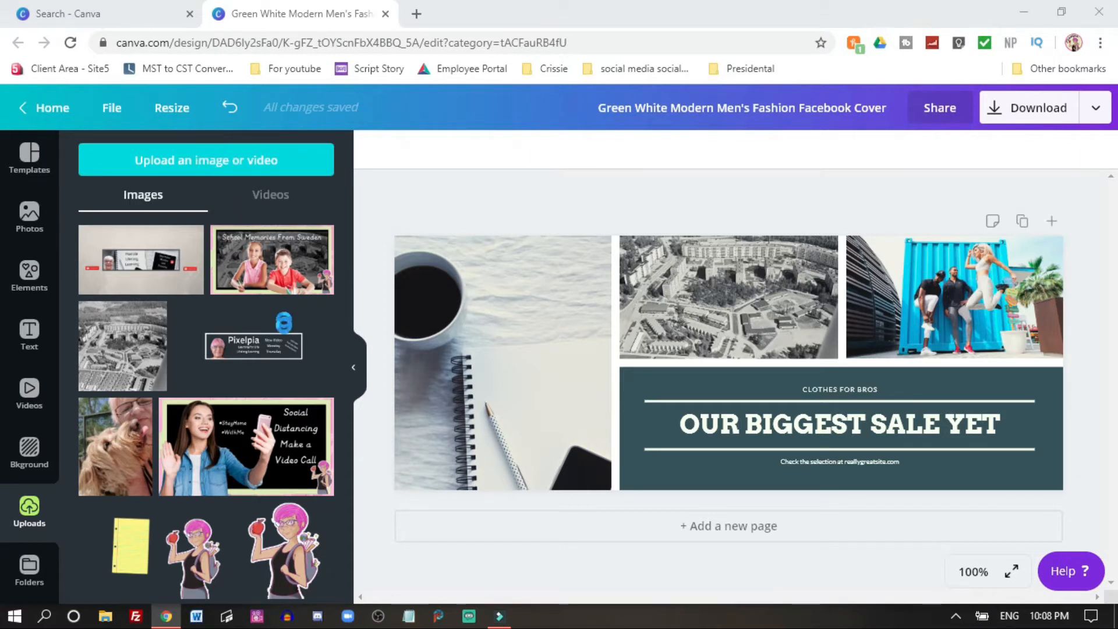
left_click(270, 159)
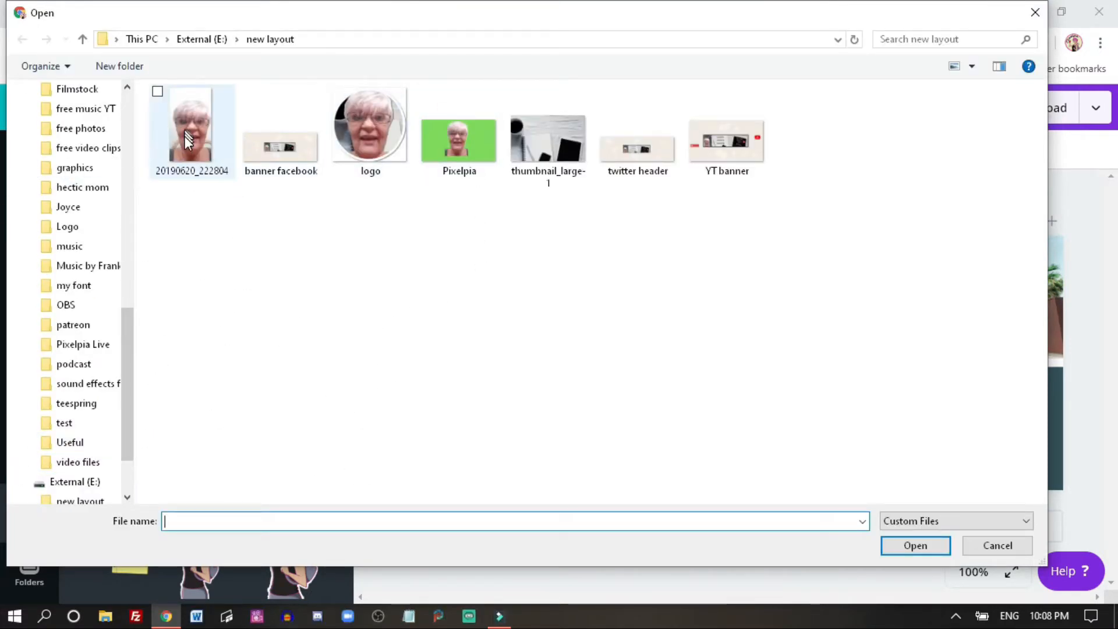
double_click(367, 145)
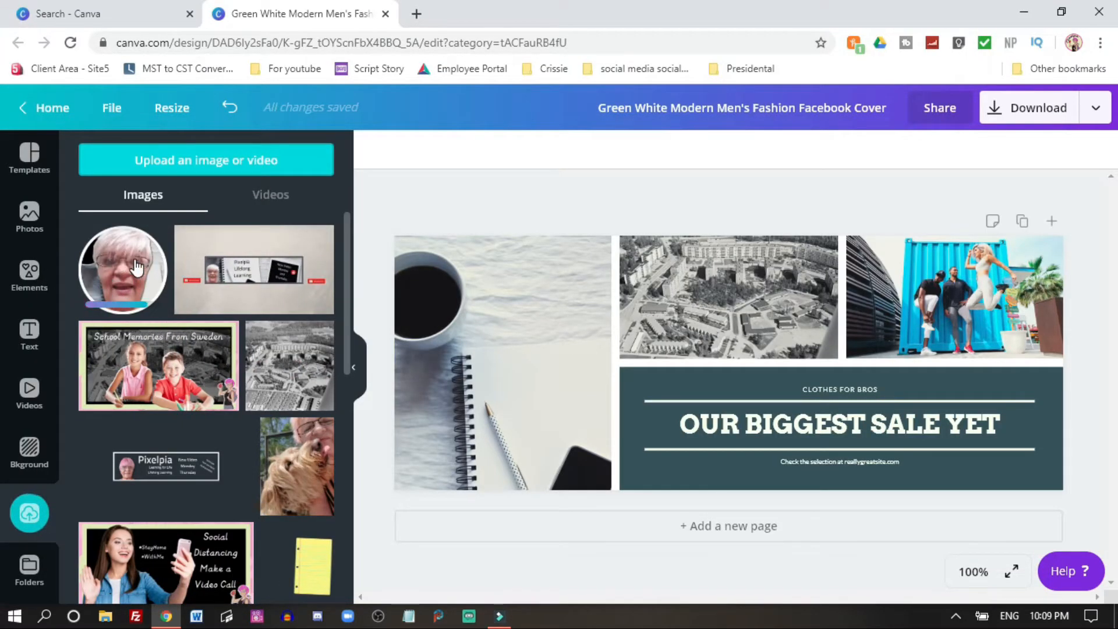
Step: Place the uploaded logo into the right top photo frame and adjust its position
left_click_drag(135, 268, 929, 292)
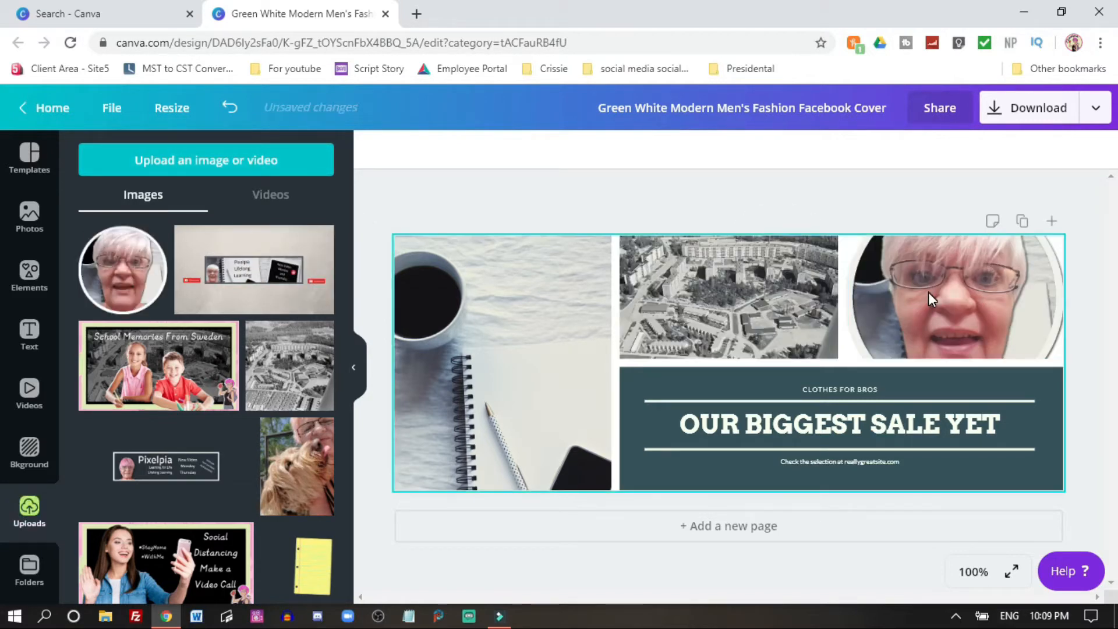
double_click(974, 285)
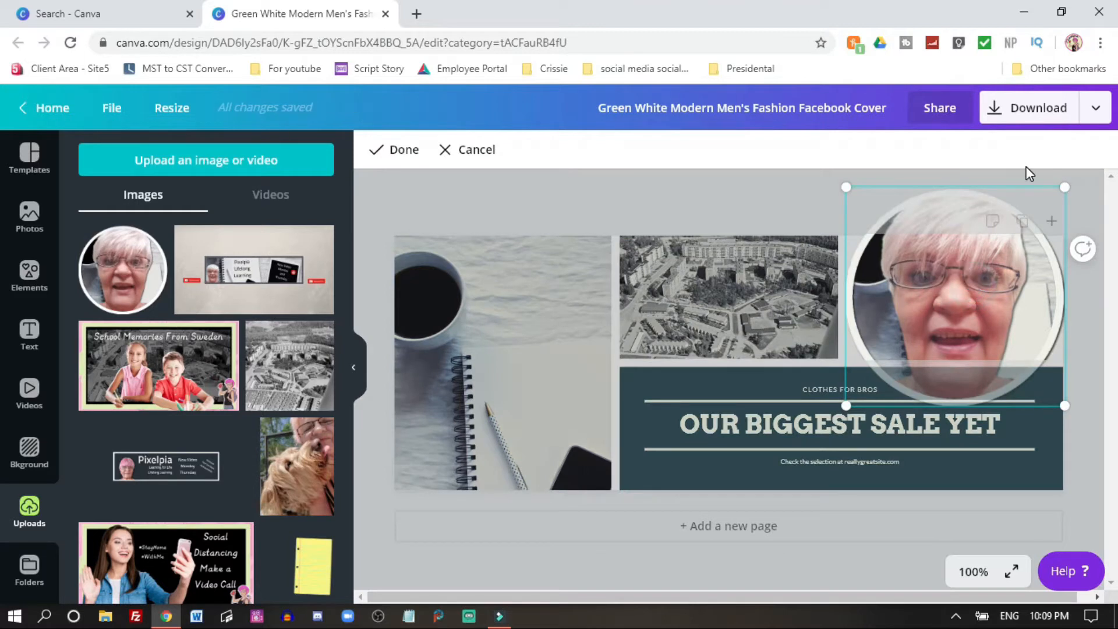
left_click_drag(1013, 278, 951, 317)
key("Return")
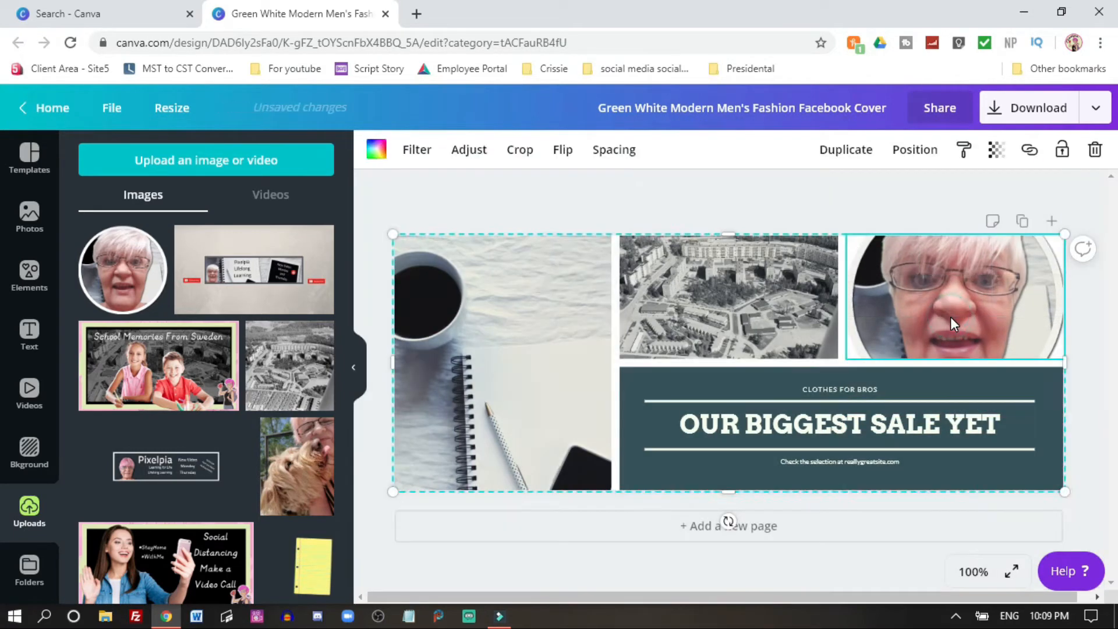
Step: Try several background colours and set the design background to the off-white swatch
left_click(699, 381)
left_click(29, 452)
left_click(158, 203)
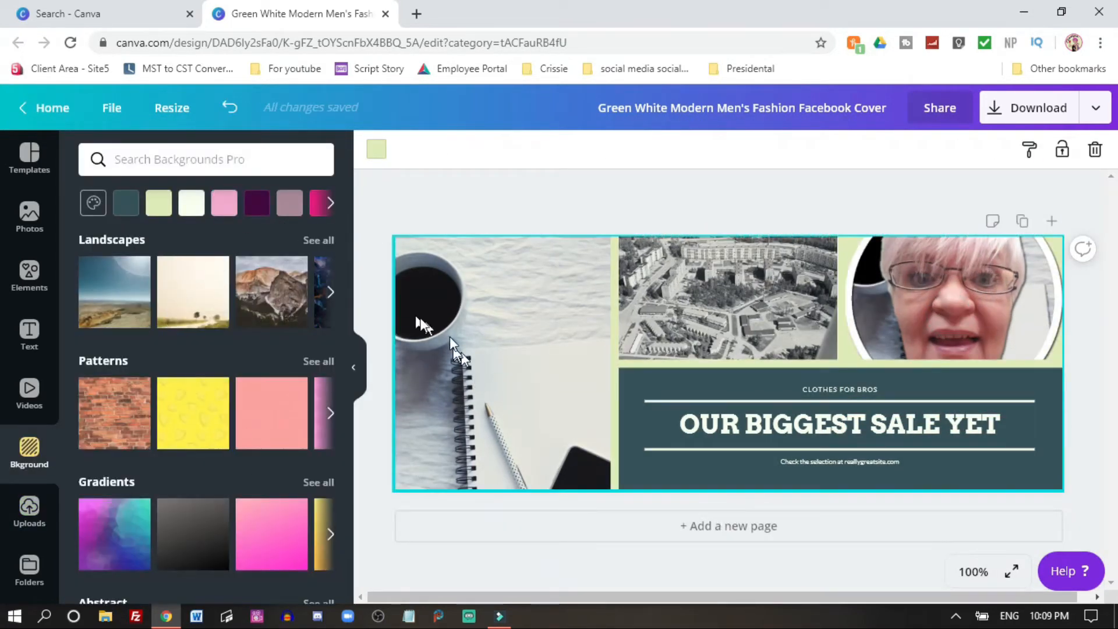
left_click(703, 361)
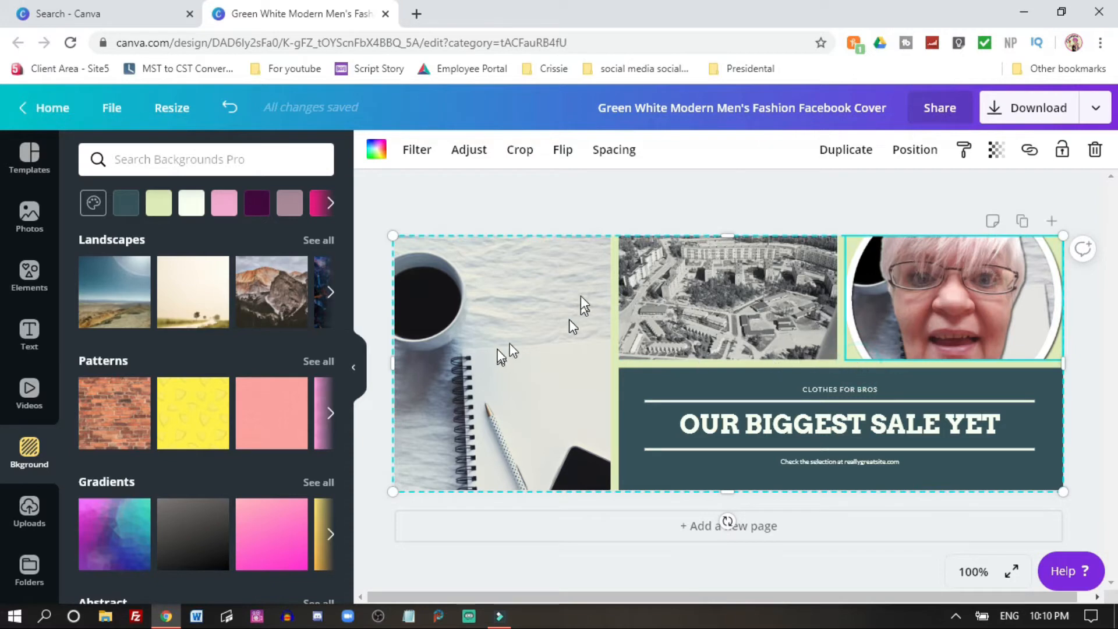
left_click(219, 203)
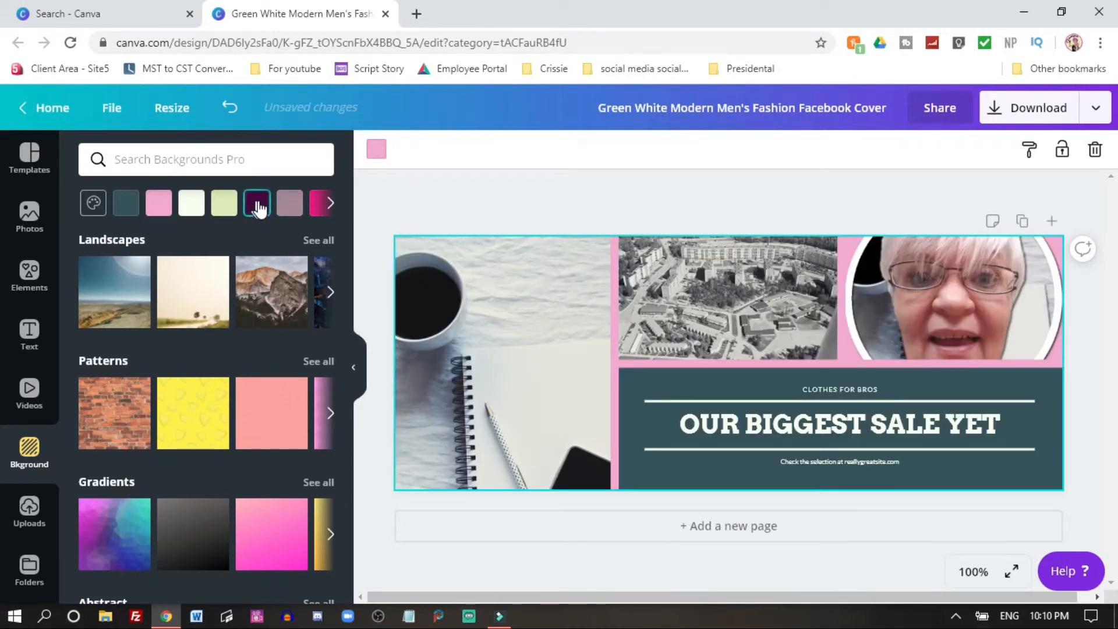
left_click(259, 208)
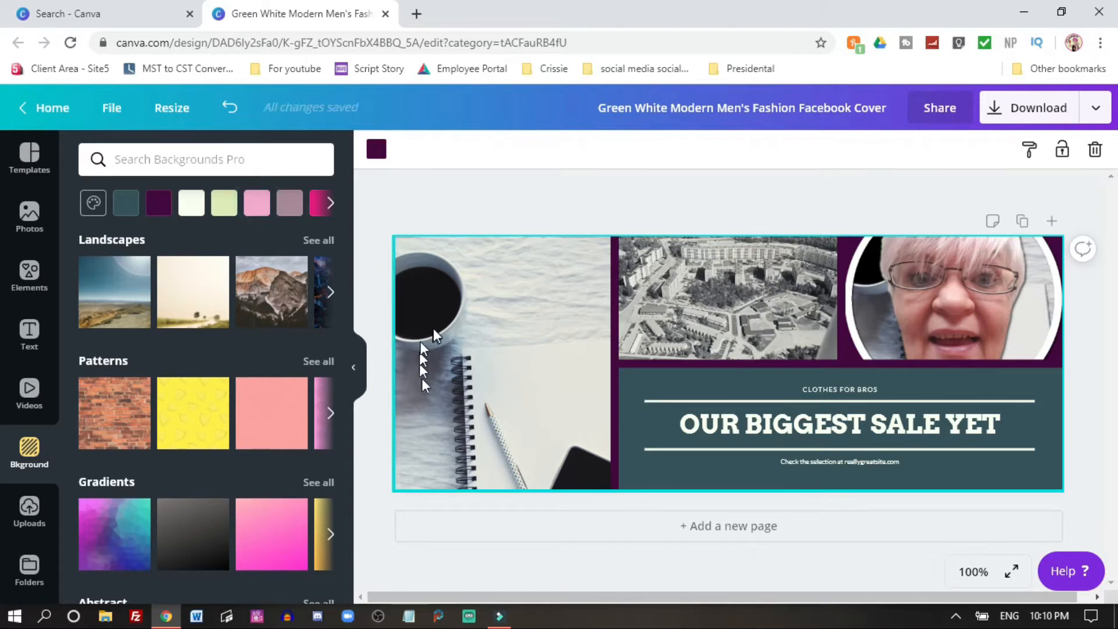
left_click(191, 203)
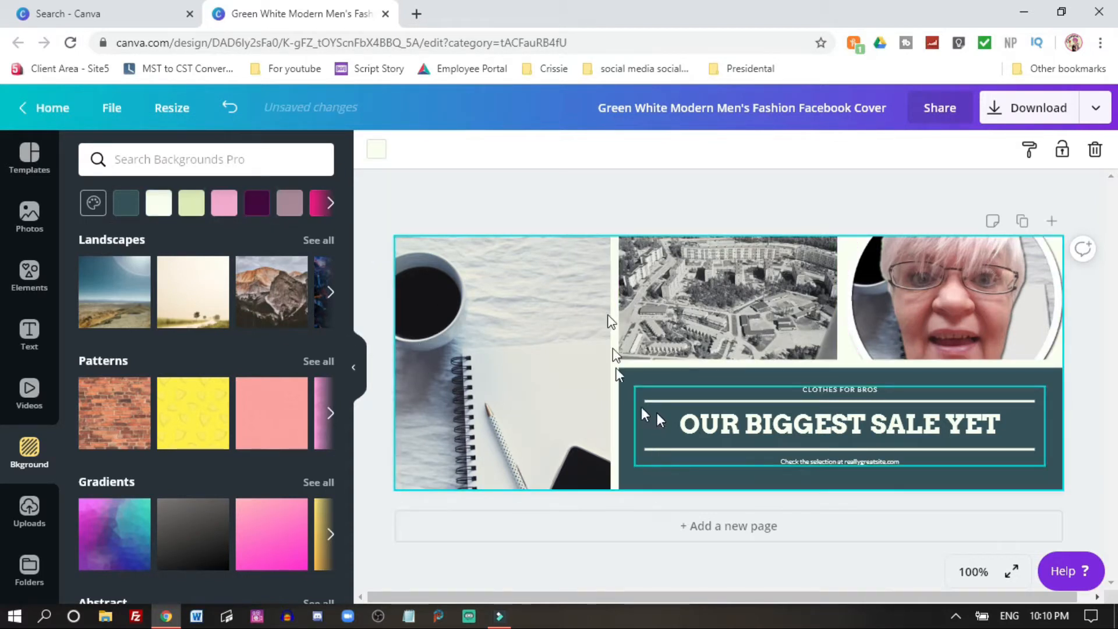
Step: Set the 'OUR BIGGEST SALE YET' headline to the Gochi Hand font at size 24
left_click(854, 391)
left_click(860, 430)
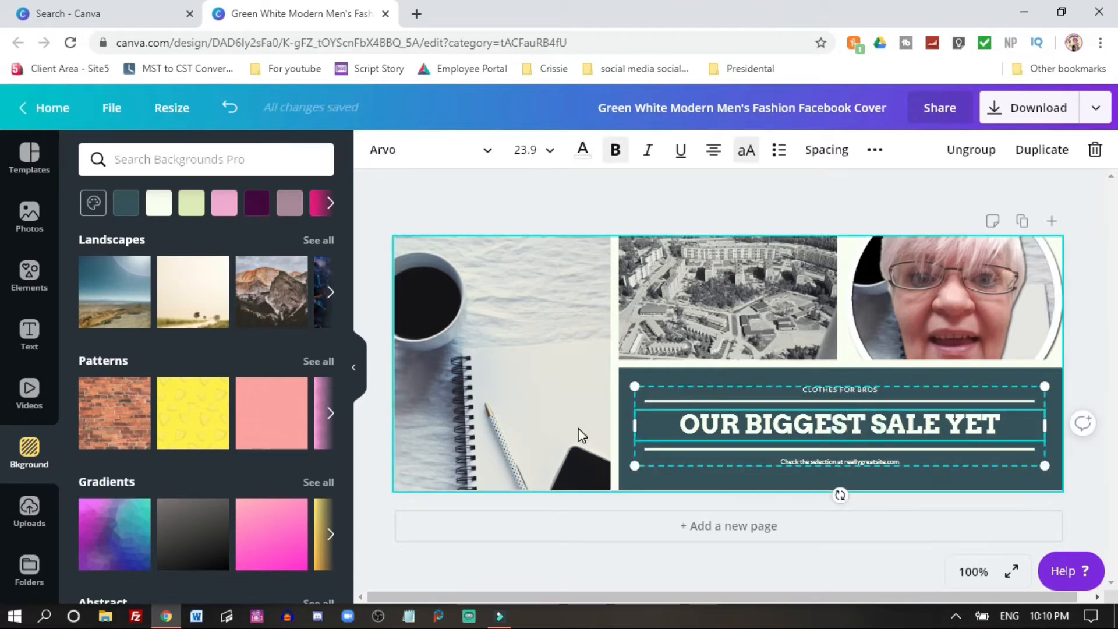
left_click_drag(679, 424, 971, 421)
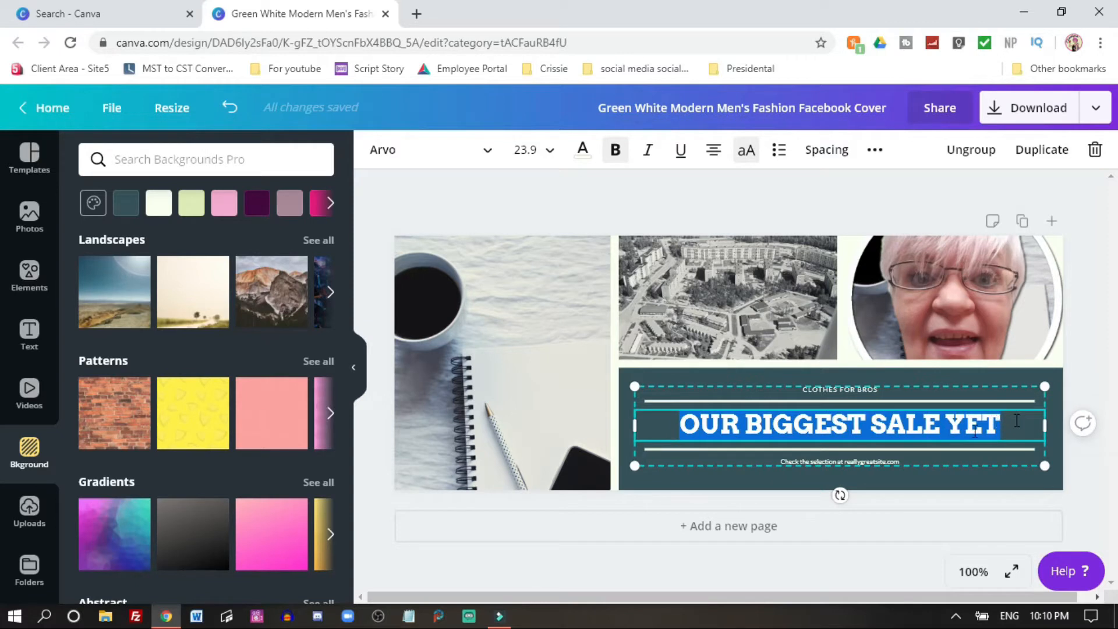
left_click(400, 153)
left_click(122, 297)
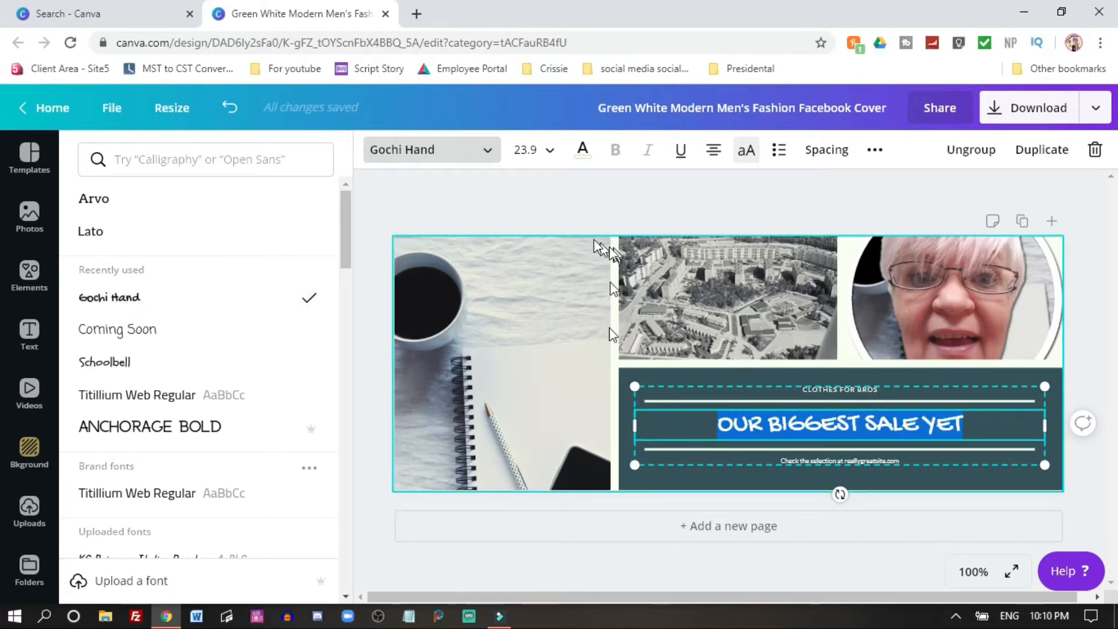
left_click(553, 151)
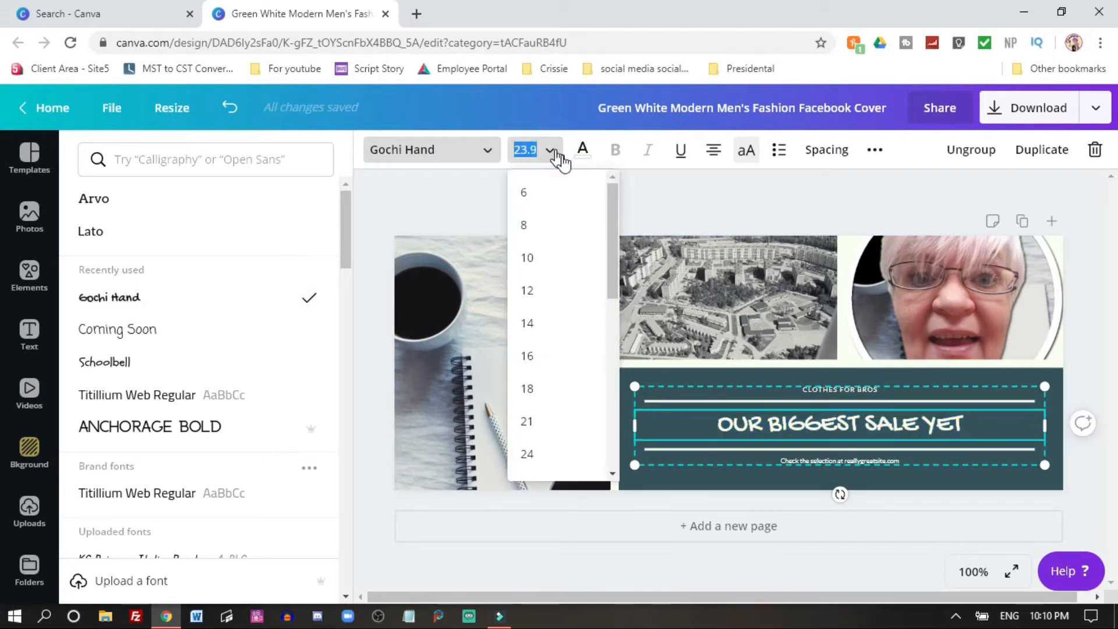
left_click(548, 455)
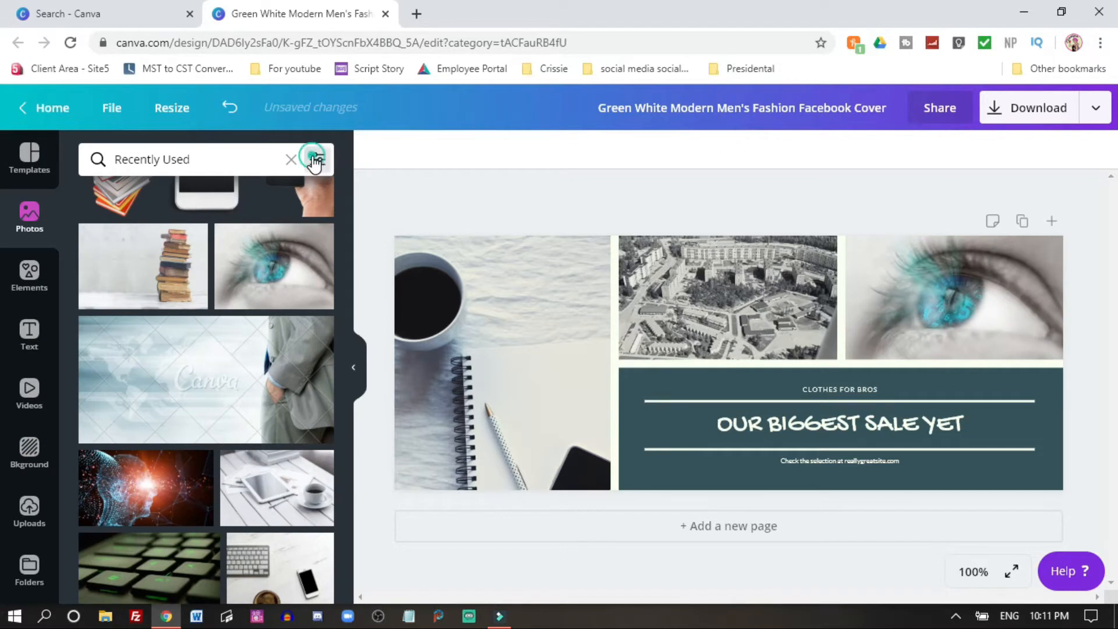
Step: Filter the recently used photos to show only free images
left_click(315, 161)
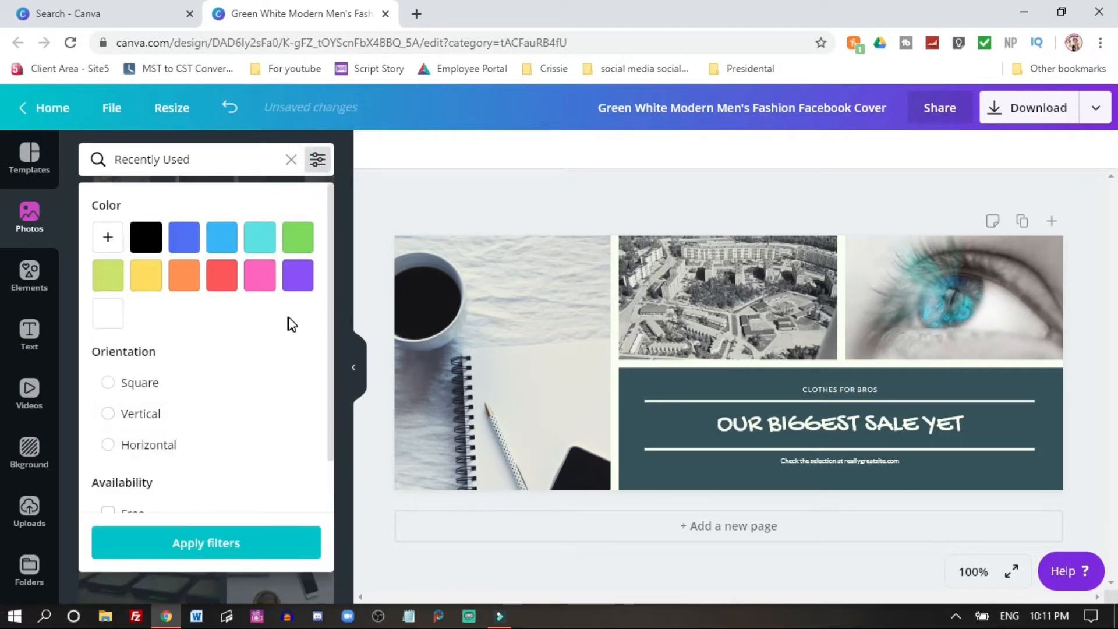
scroll(292, 325, "down", 1)
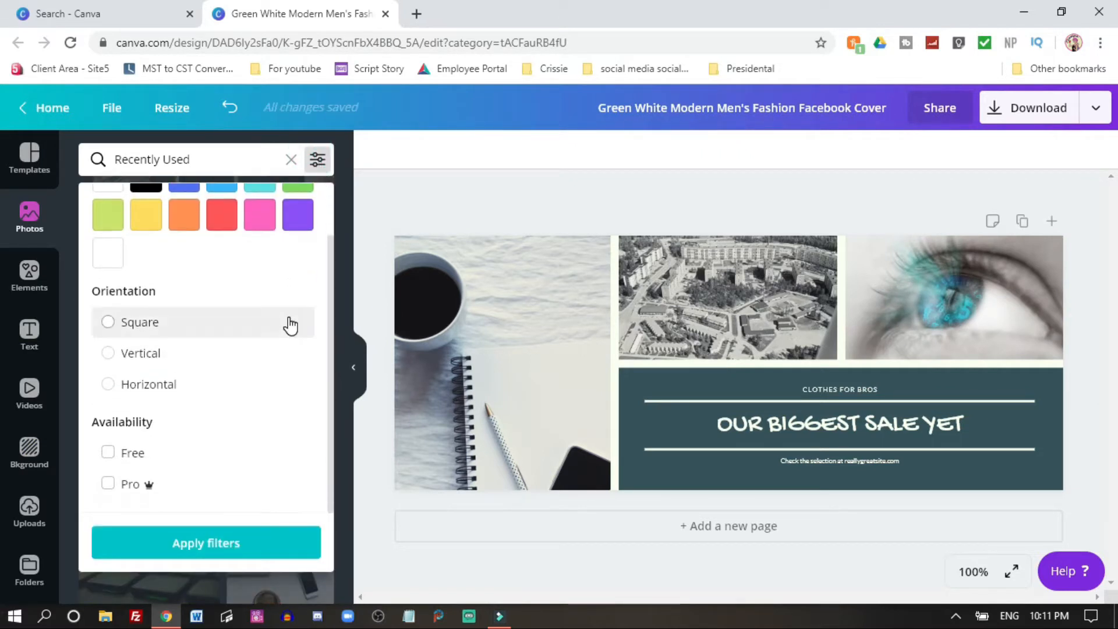
left_click(108, 454)
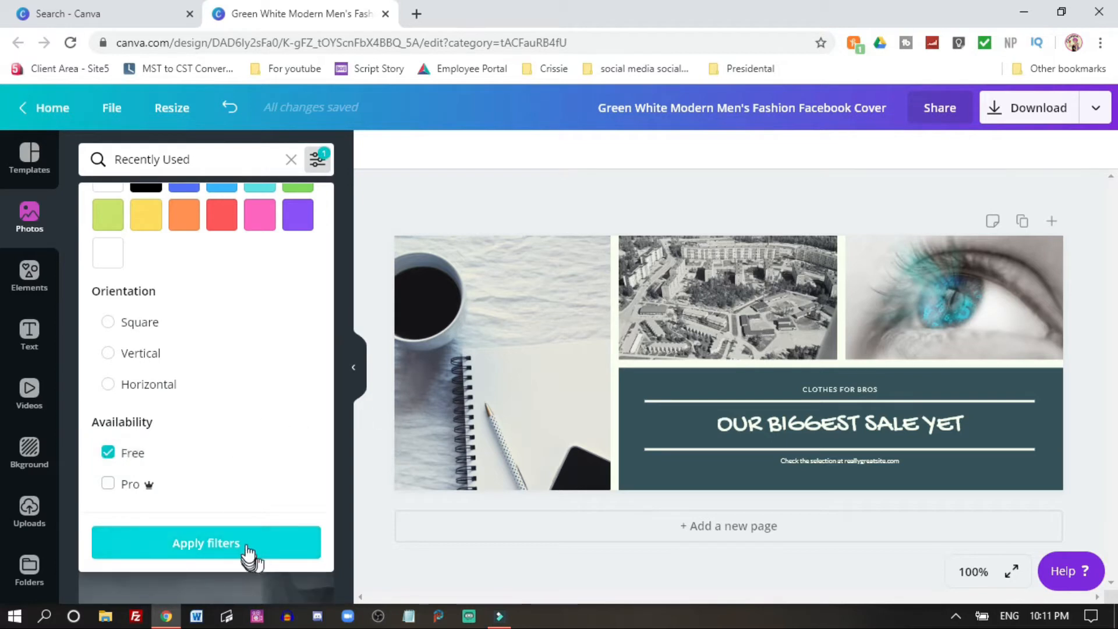
left_click(250, 552)
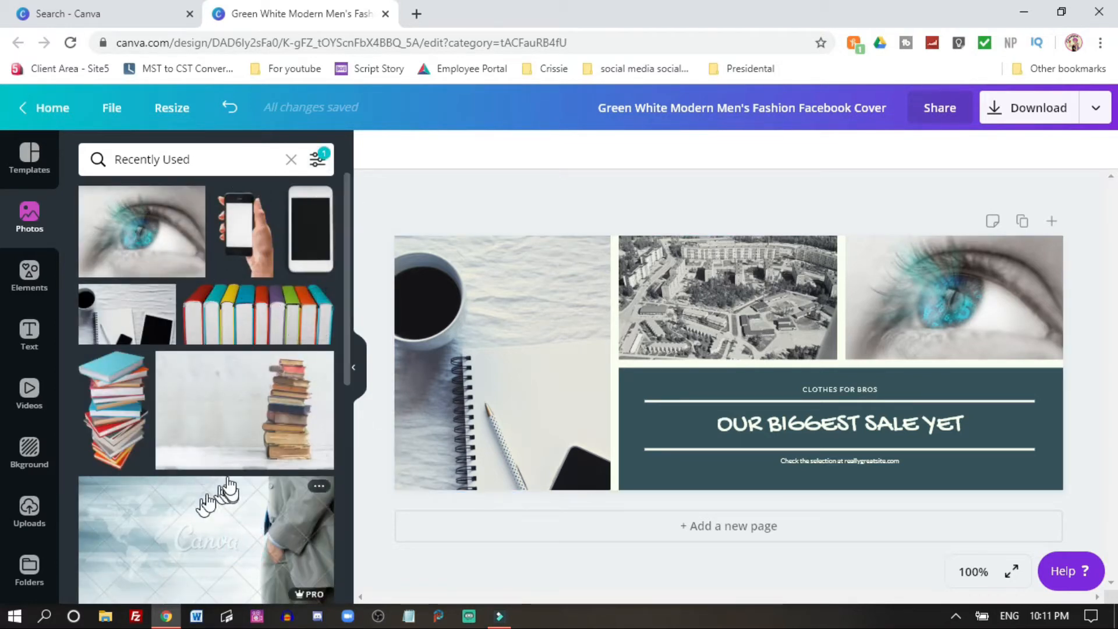
scroll(204, 340, "down", 10)
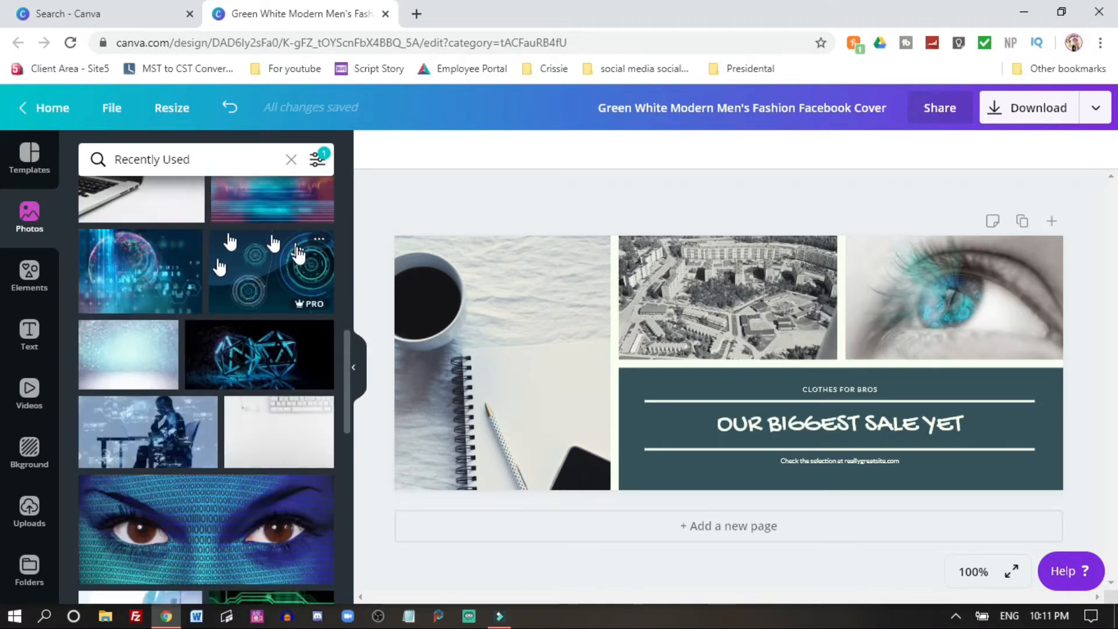
scroll(280, 257, "up", 10)
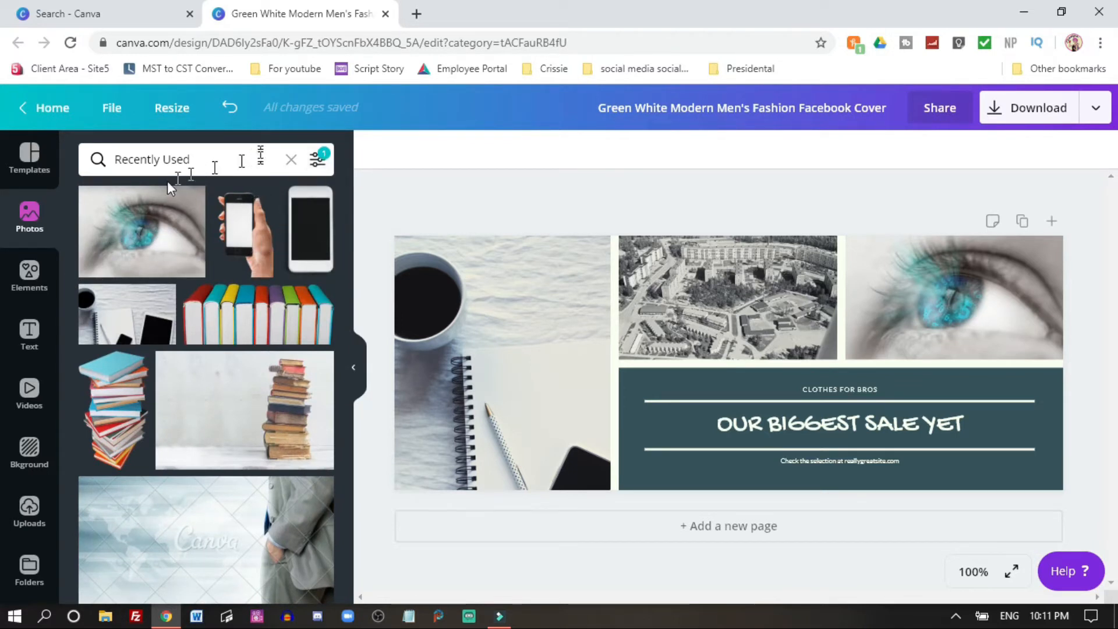
Step: Filter the photo library to show only free photos
left_click(25, 221)
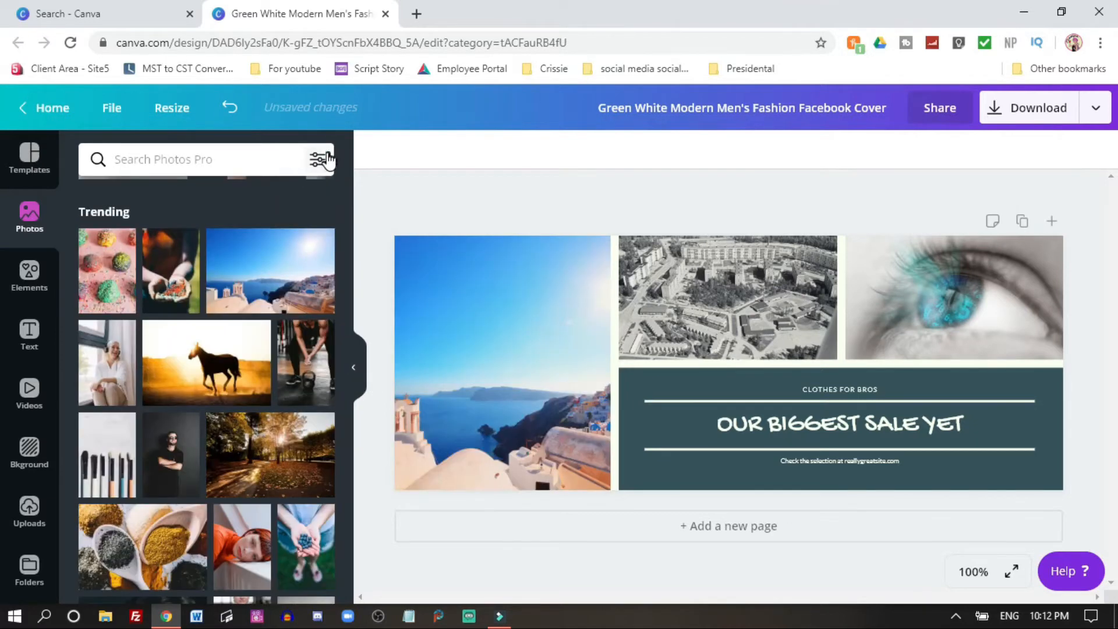
left_click(319, 158)
scroll(174, 306, "down", 2)
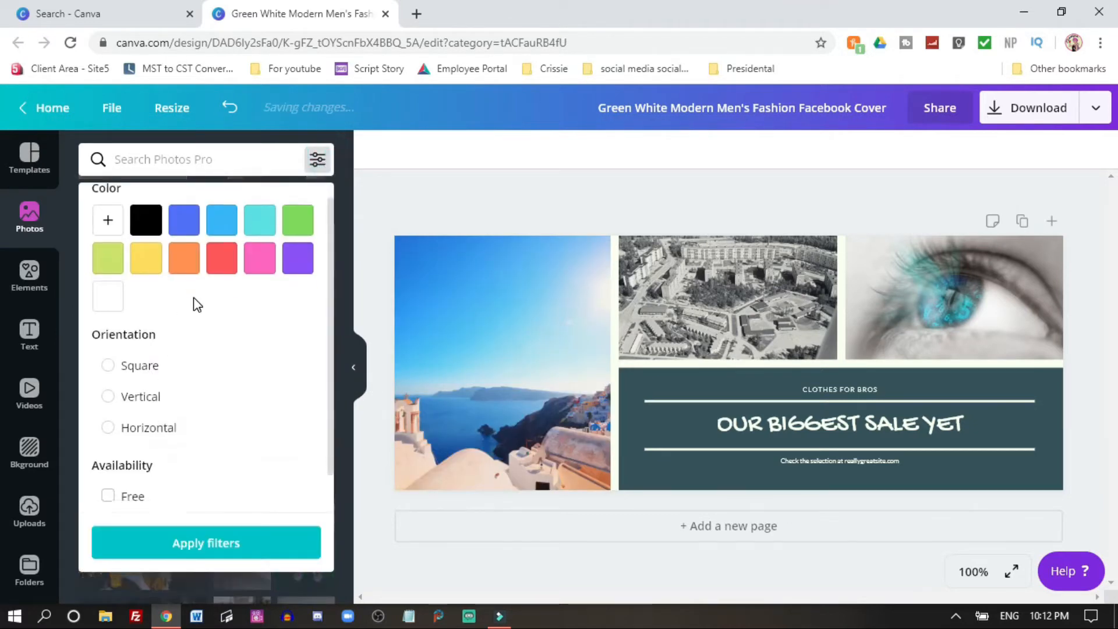
left_click(110, 453)
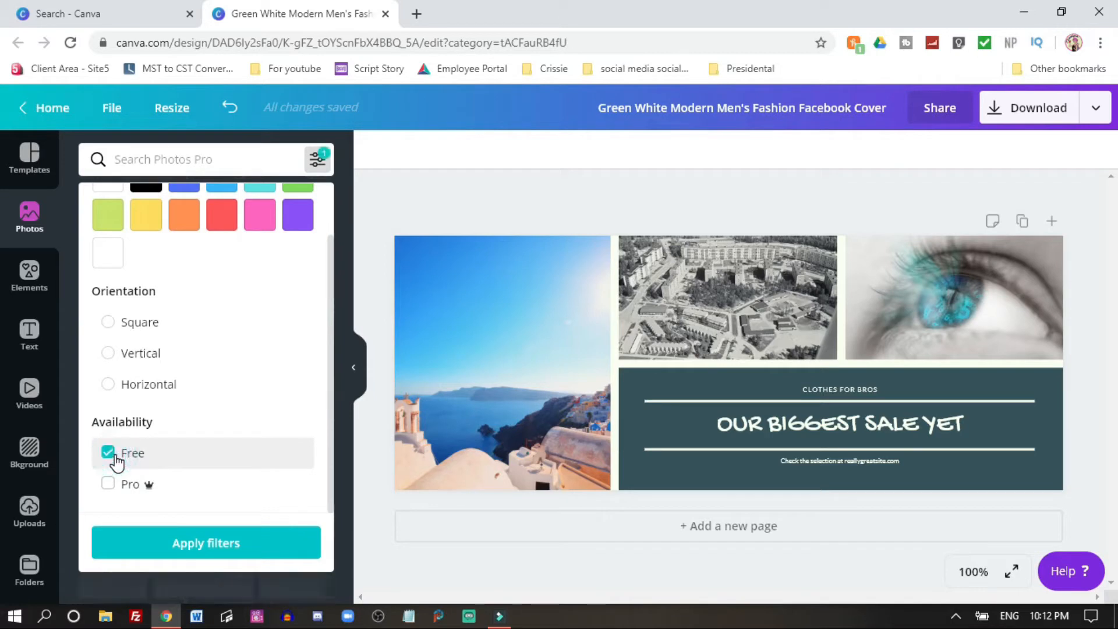
left_click(227, 545)
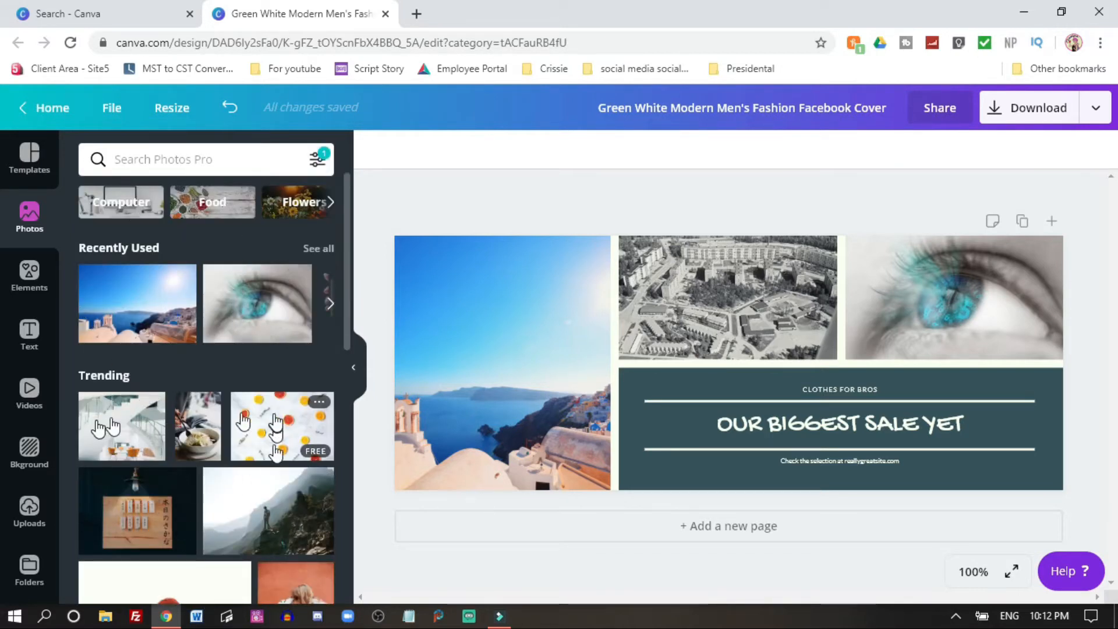
Step: Replace the left photo with a staircase interior and the top right photo with a woman kissing a dalmatian
left_click_drag(123, 428, 466, 340)
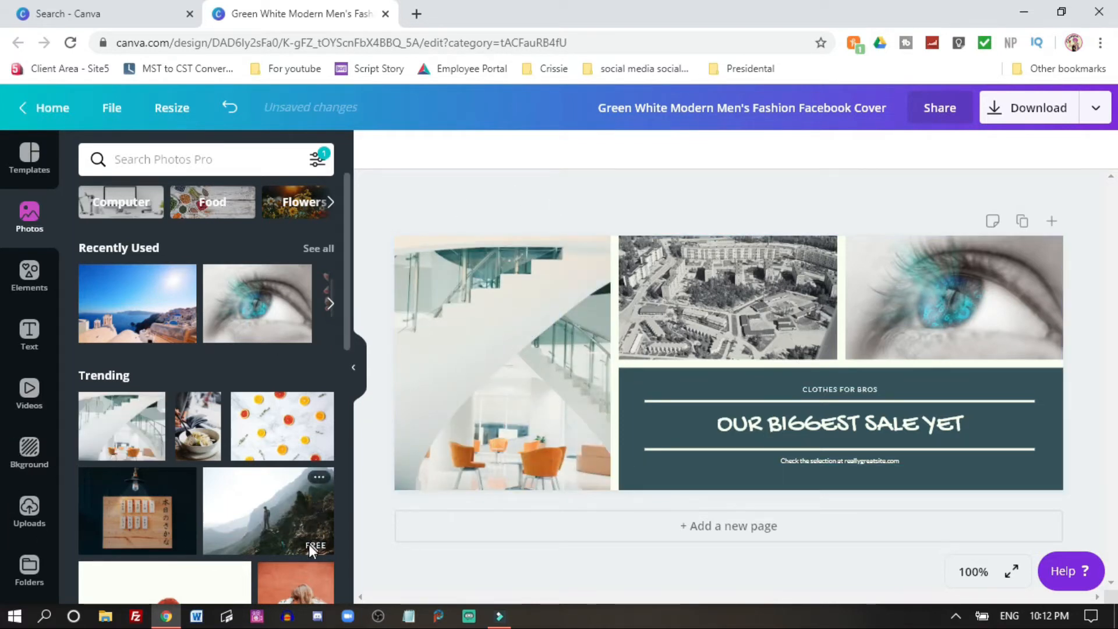
left_click_drag(284, 423, 984, 313)
scroll(233, 378, "down", 5)
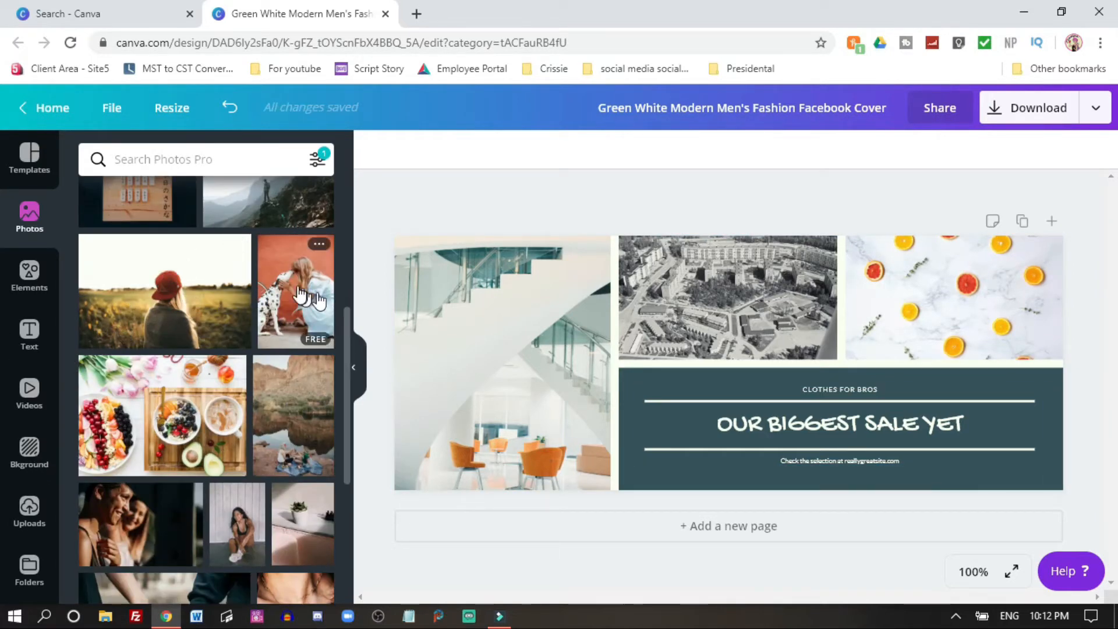
left_click_drag(653, 289, 958, 321)
double_click(961, 278)
left_click(666, 191)
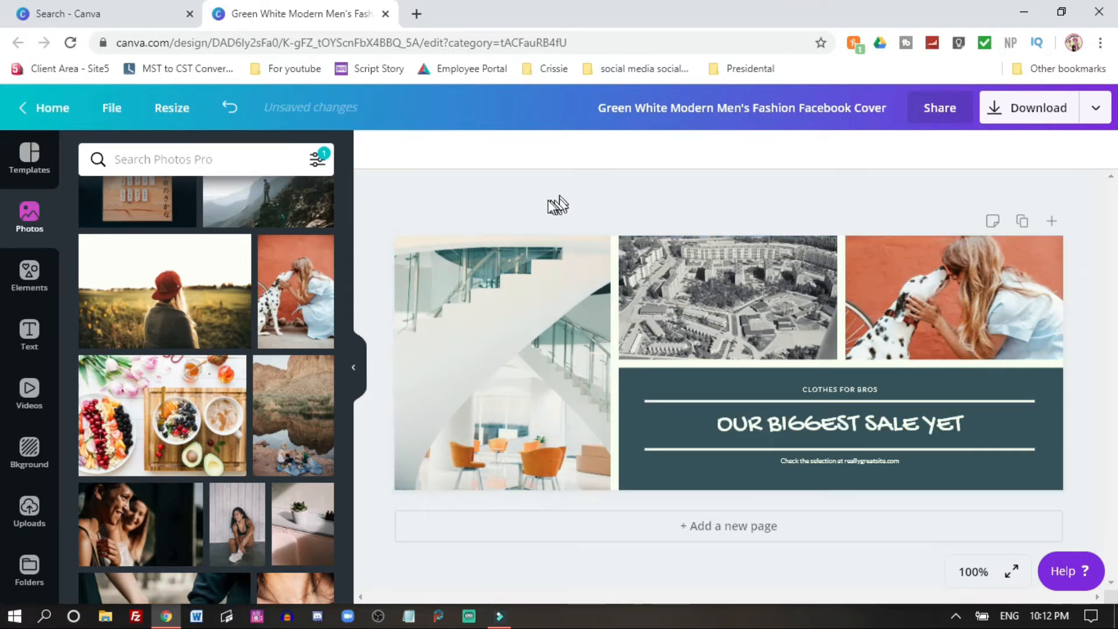
Step: Return to the home page and search for Facebook Post templates
left_click(46, 112)
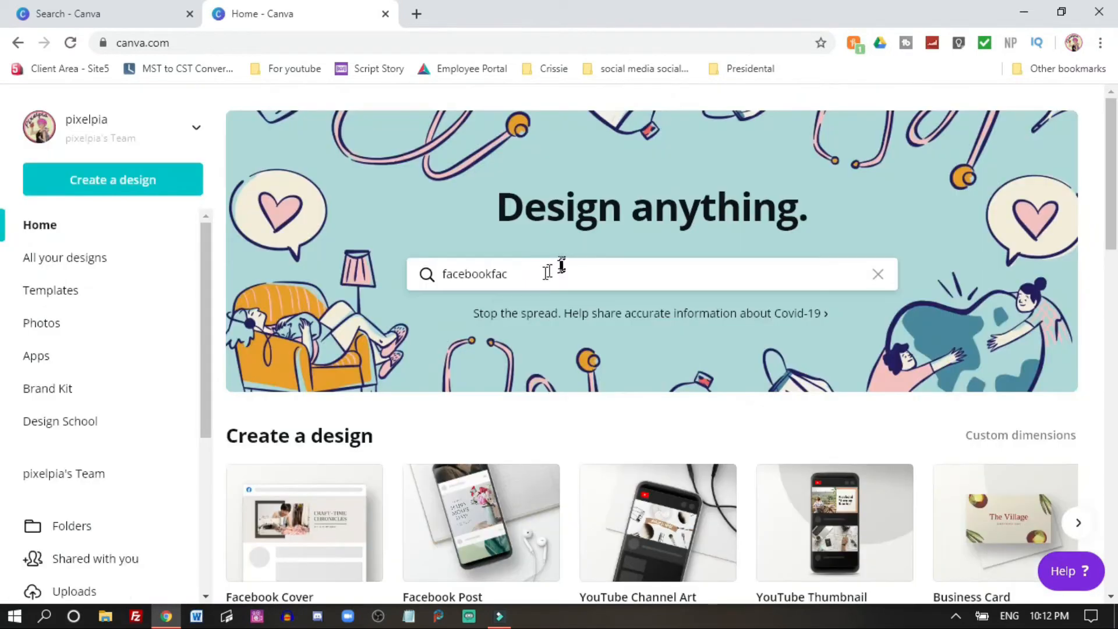
left_click(540, 269)
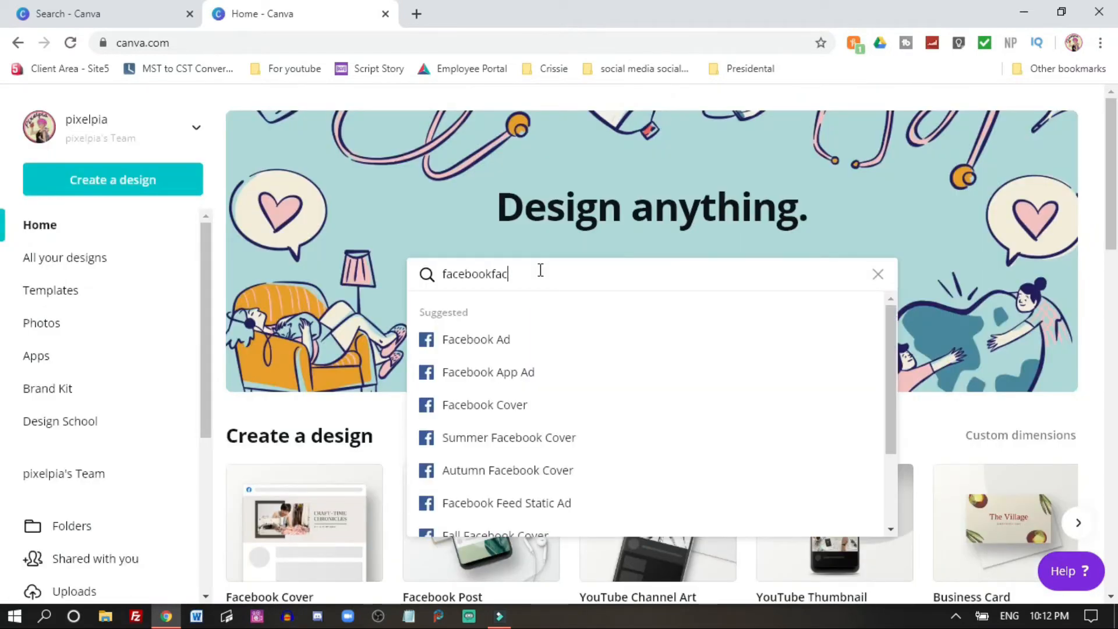
key("BackSpace")
key("BackSpace")
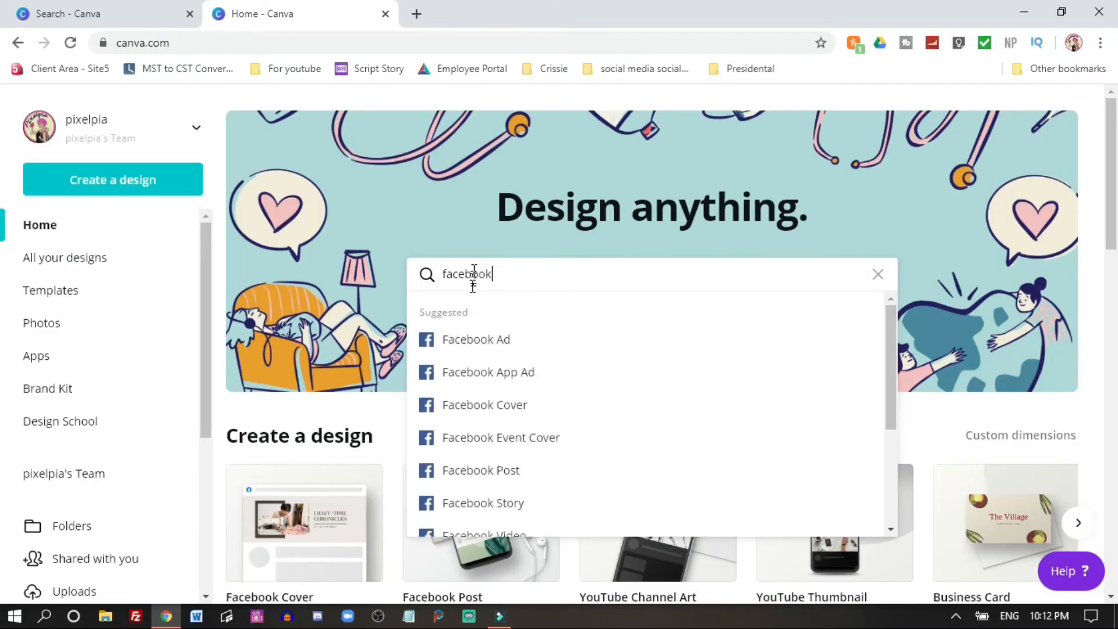
left_click(482, 470)
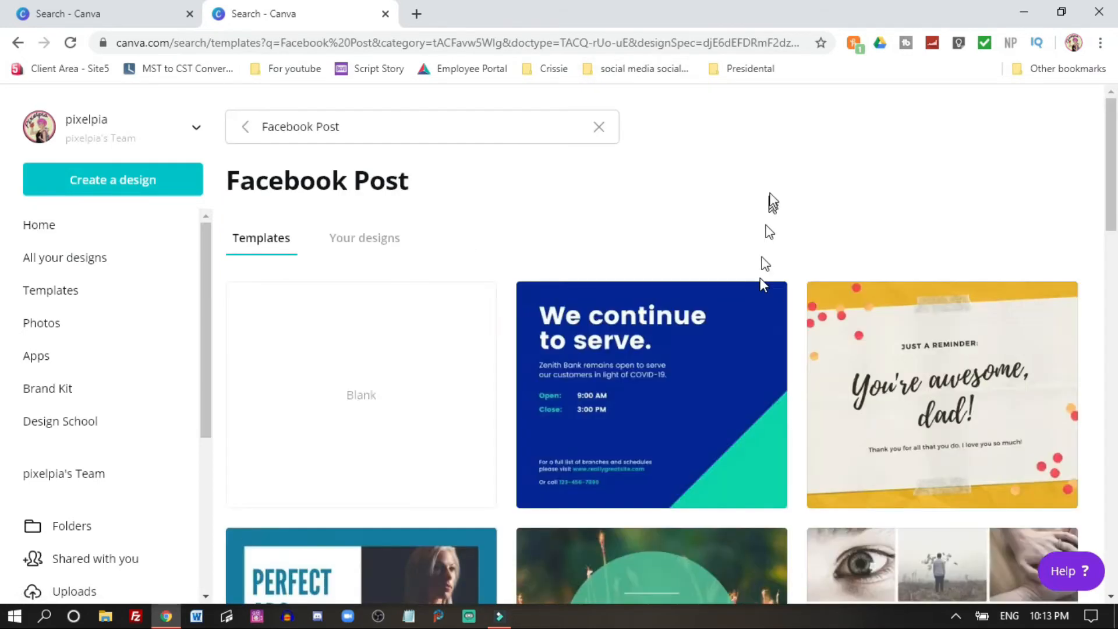
Step: Open the 'Perfect Abs Workout Routine' Facebook post template
scroll(808, 193, "down", 4)
scroll(806, 194, "down", 3)
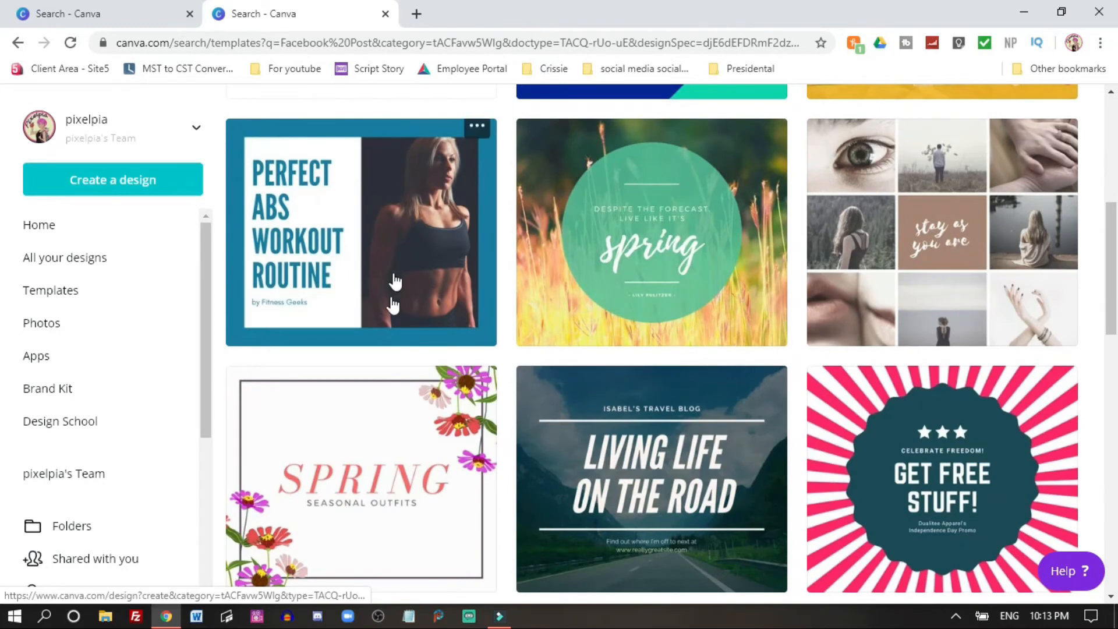
left_click(436, 242)
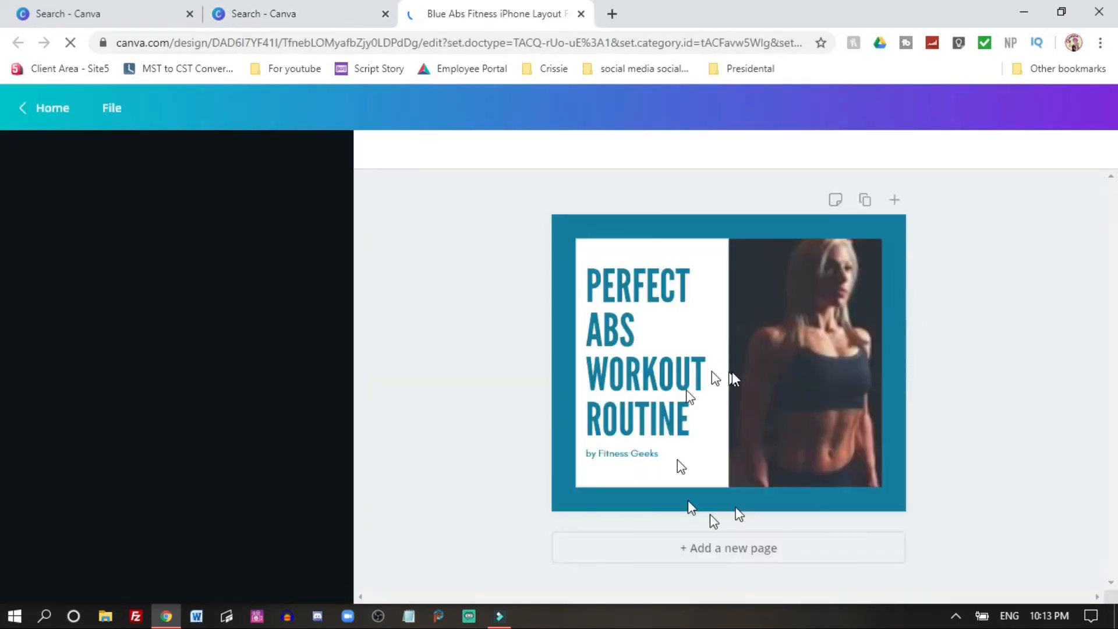
Step: Replace the headline text with STAYHOME
left_click(653, 382)
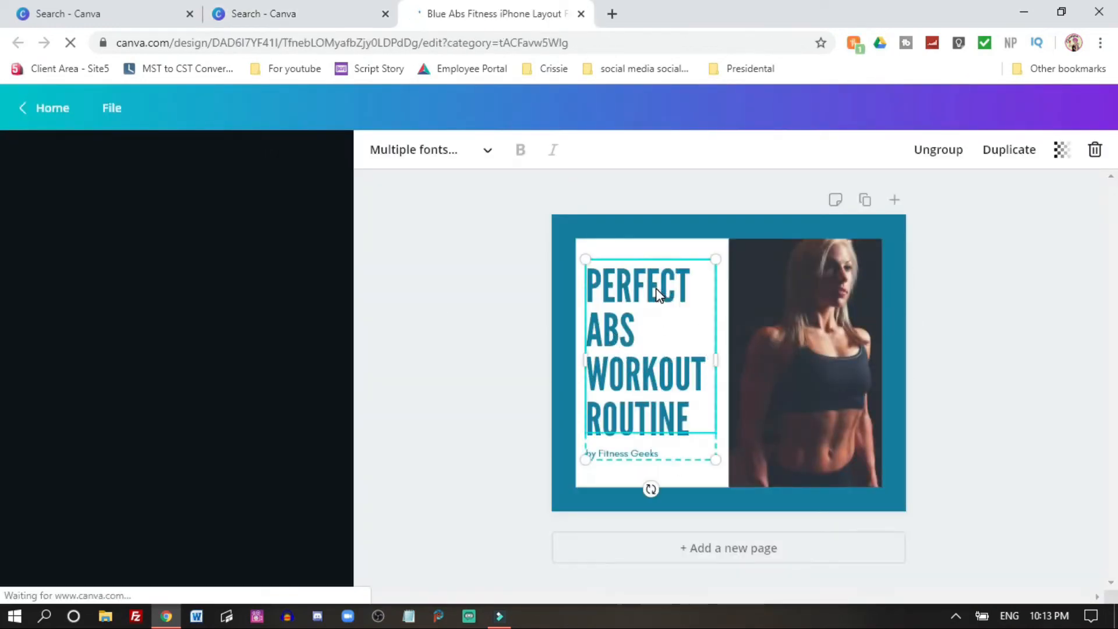
left_click(684, 419)
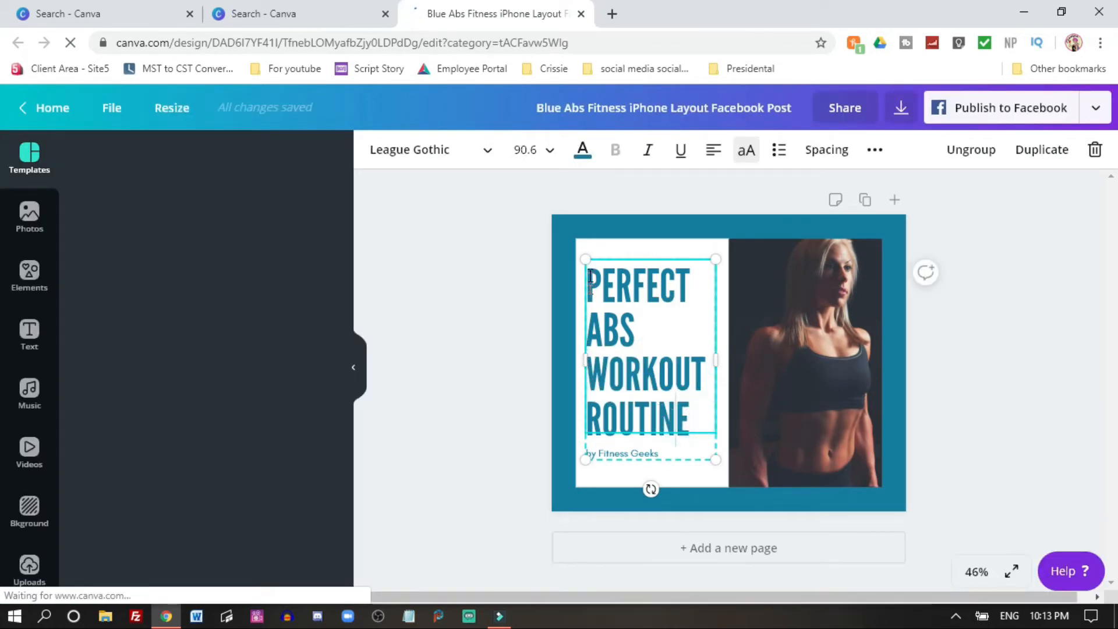
key("ctrl+a")
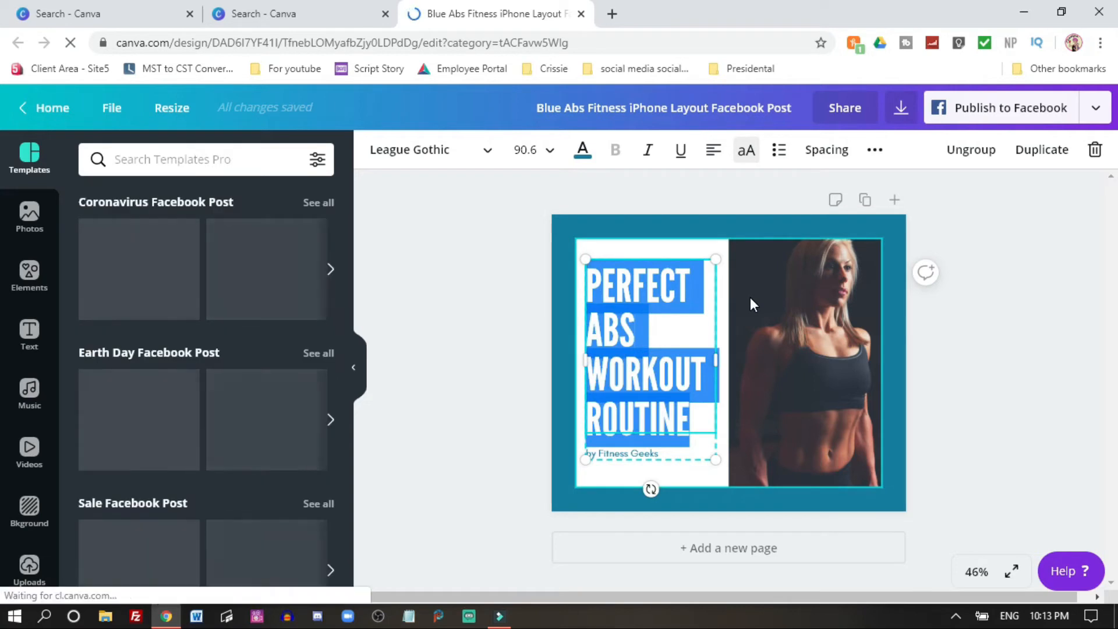
type("STAY")
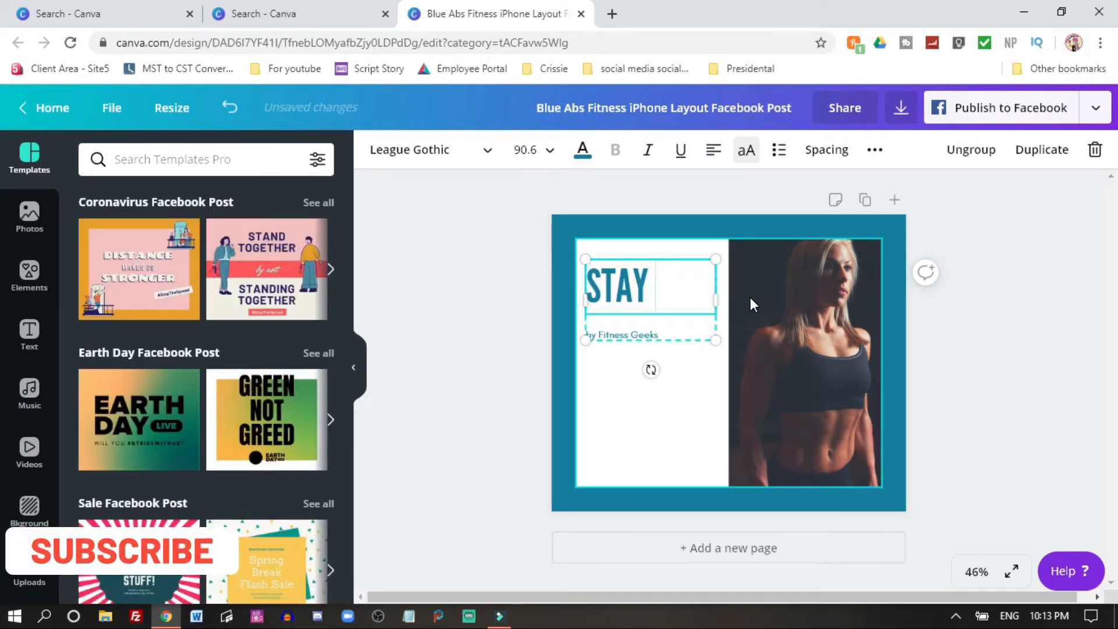
type("HOME")
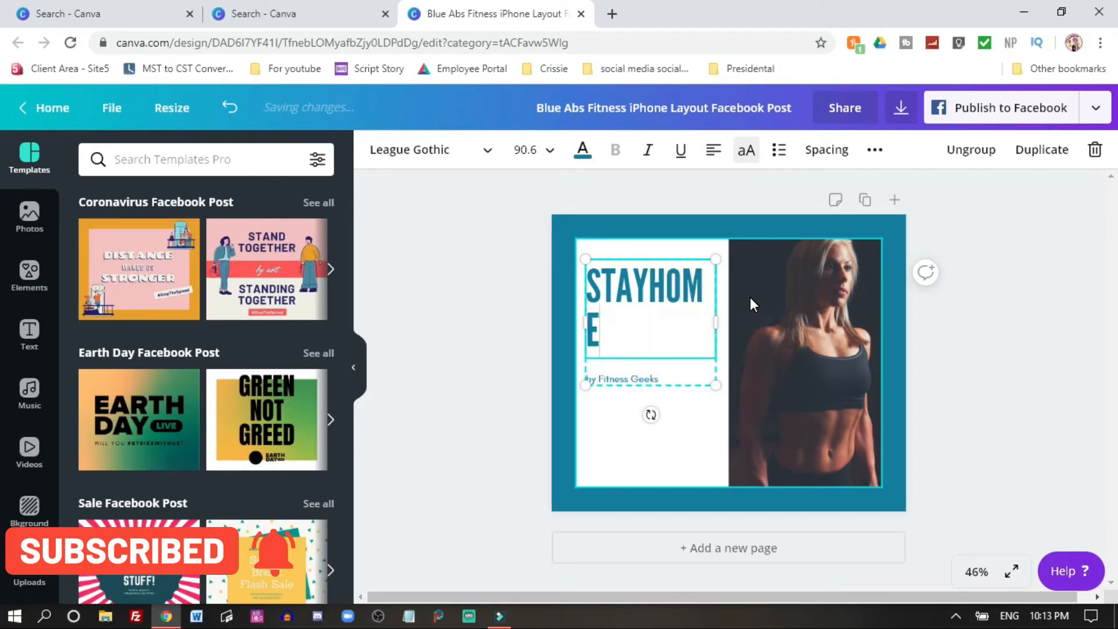
Step: Set the STAYHOME headline's font size to 88
left_click(664, 314)
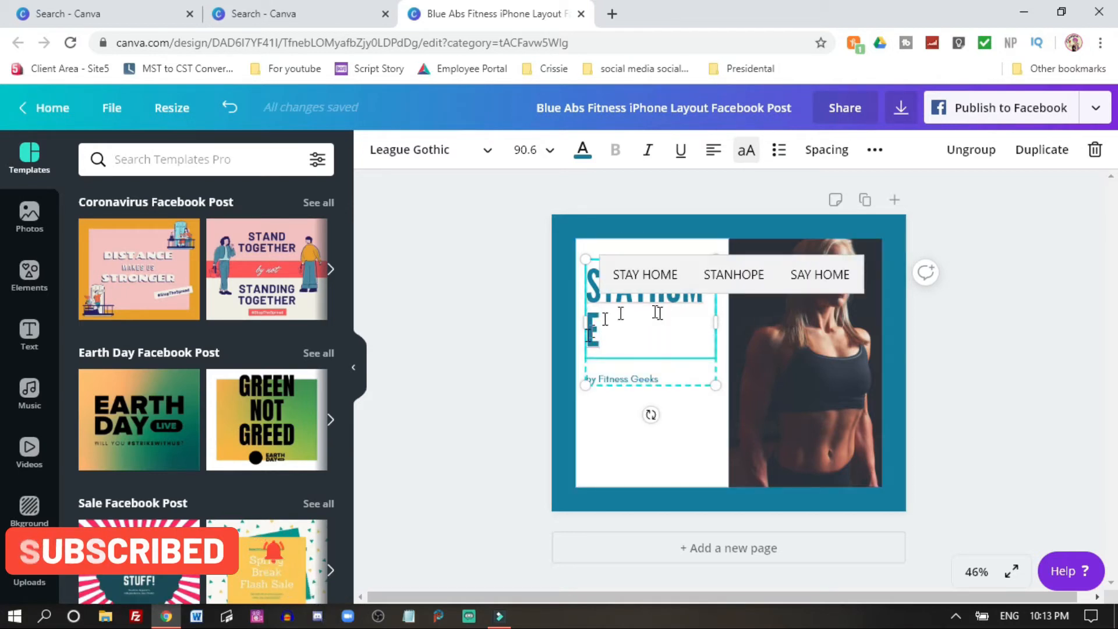
double_click(598, 326)
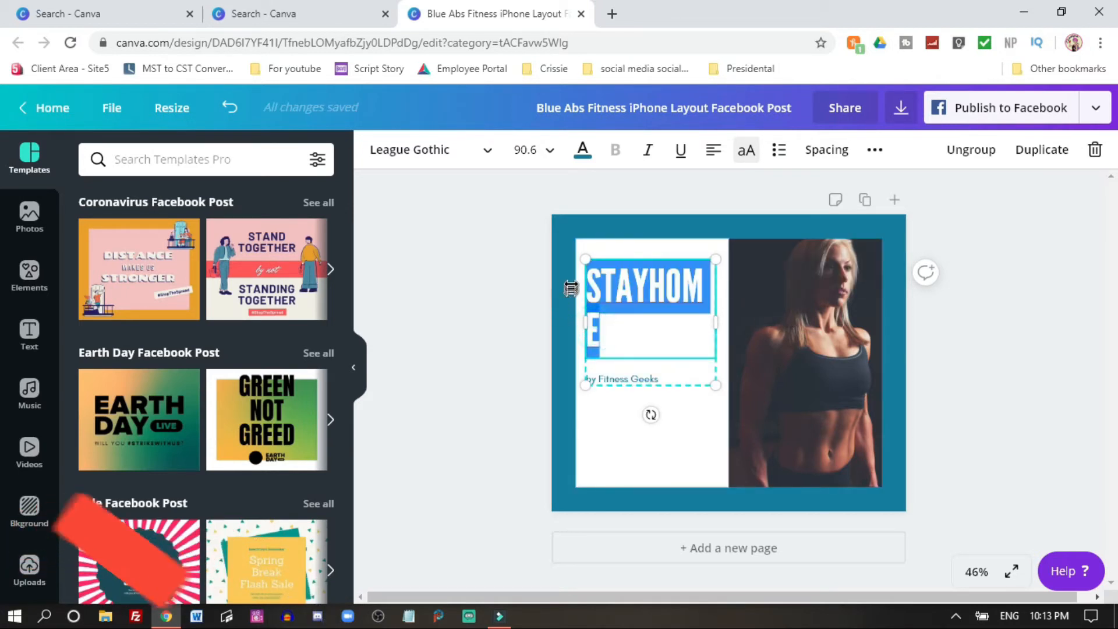
left_click(551, 152)
scroll(544, 354, "down", 5)
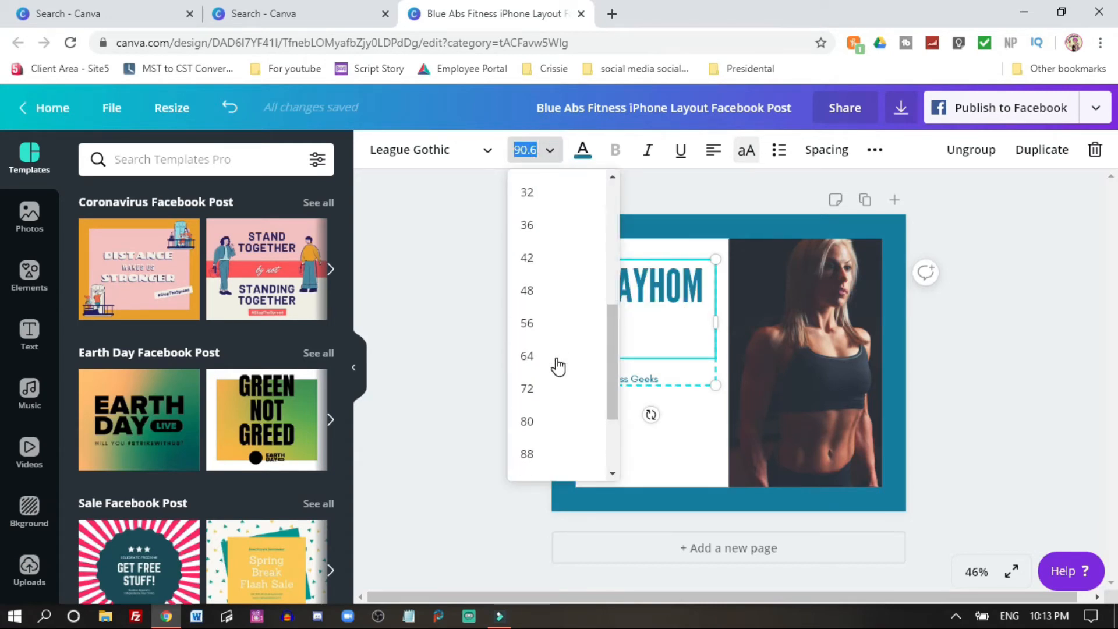
left_click(532, 454)
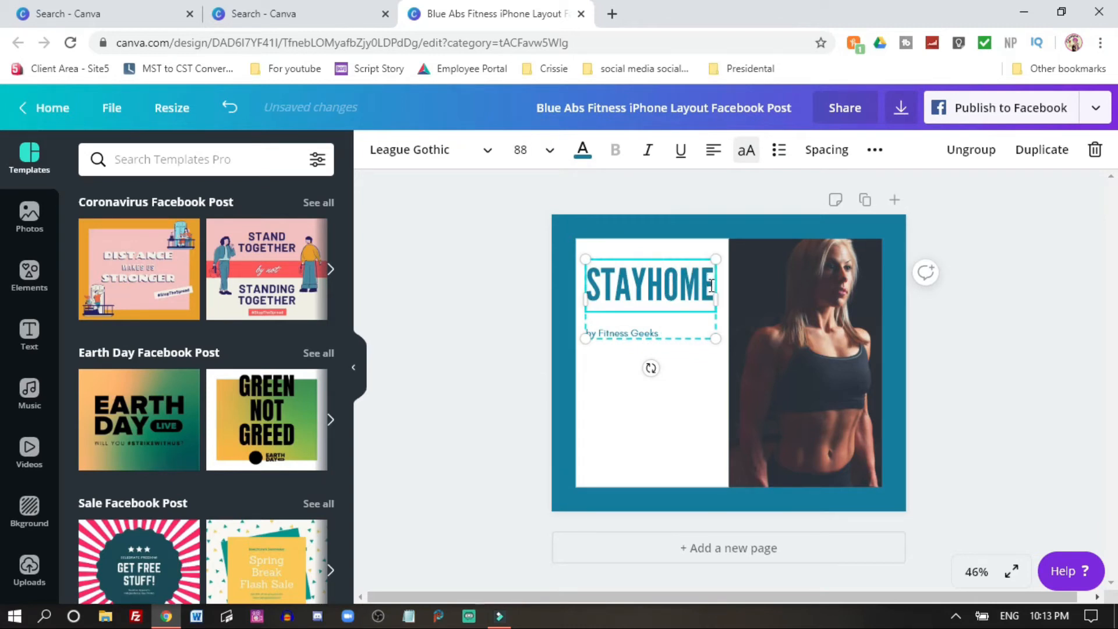
Step: Add a second headline line reading STAYSAFE
key("Return")
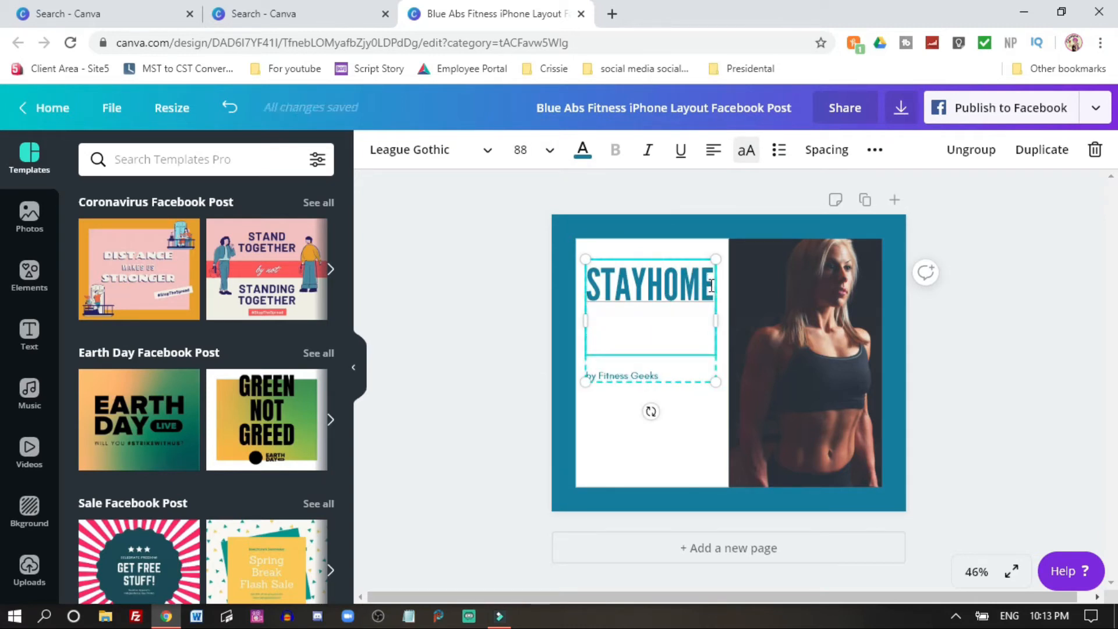
left_click(712, 286)
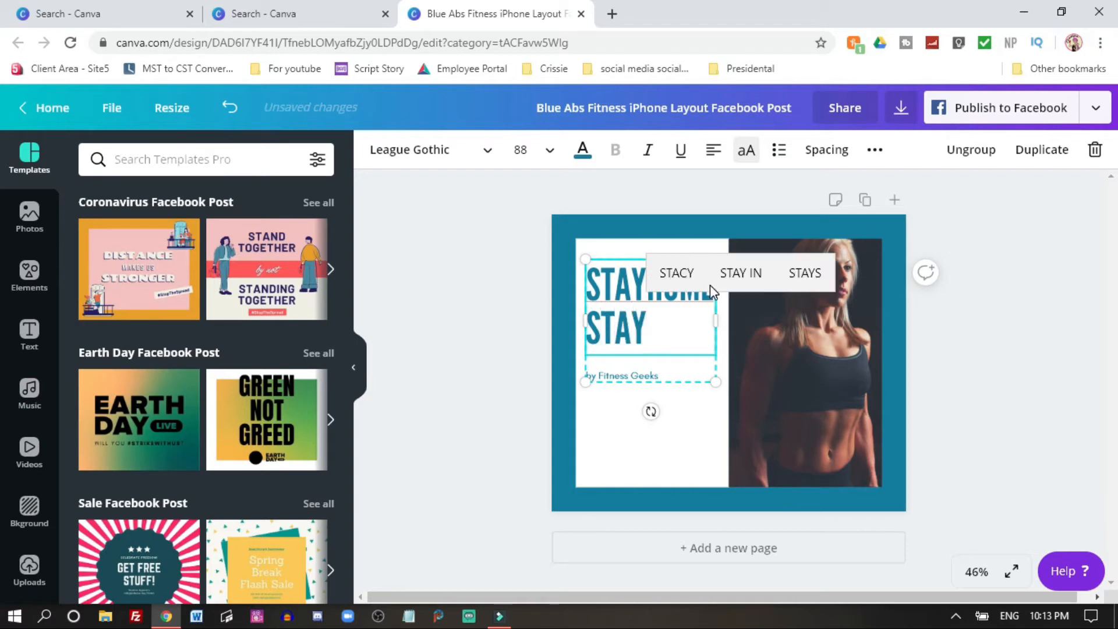
type("STAYSAFE")
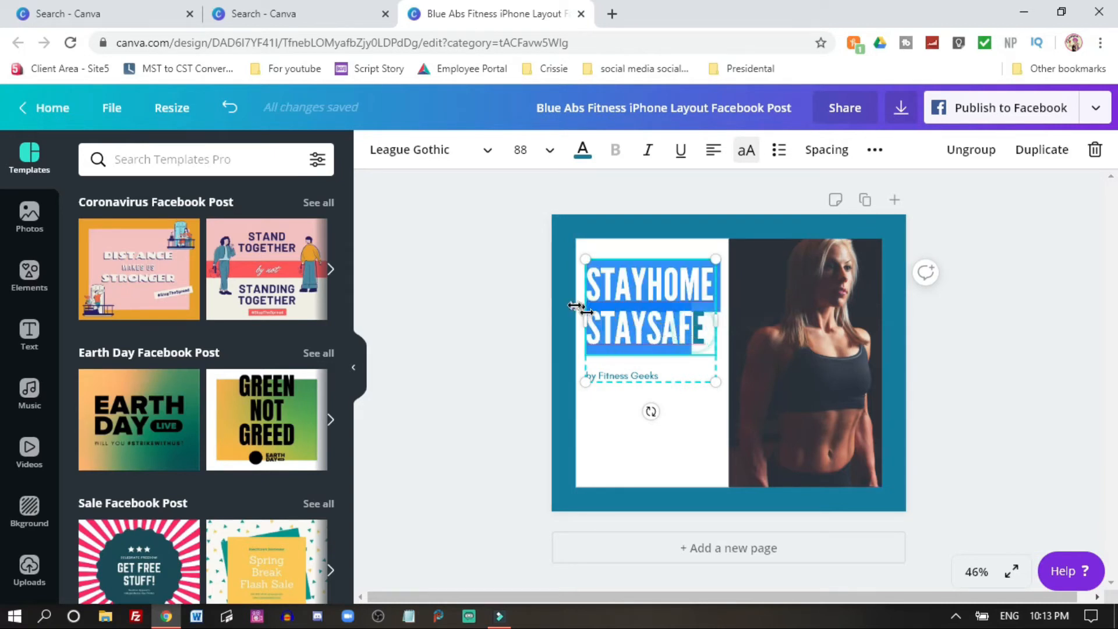
Step: Replace the 'by Fitness Geeks' byline with pixelpia and ungroup the text elements
left_click(641, 378)
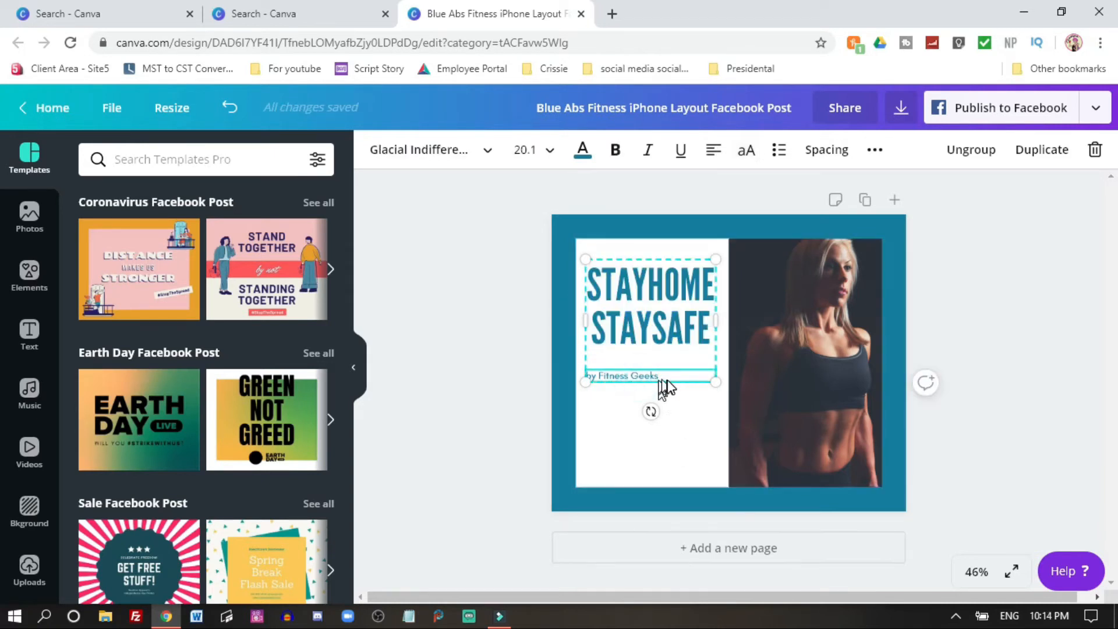
left_click_drag(659, 380, 602, 377)
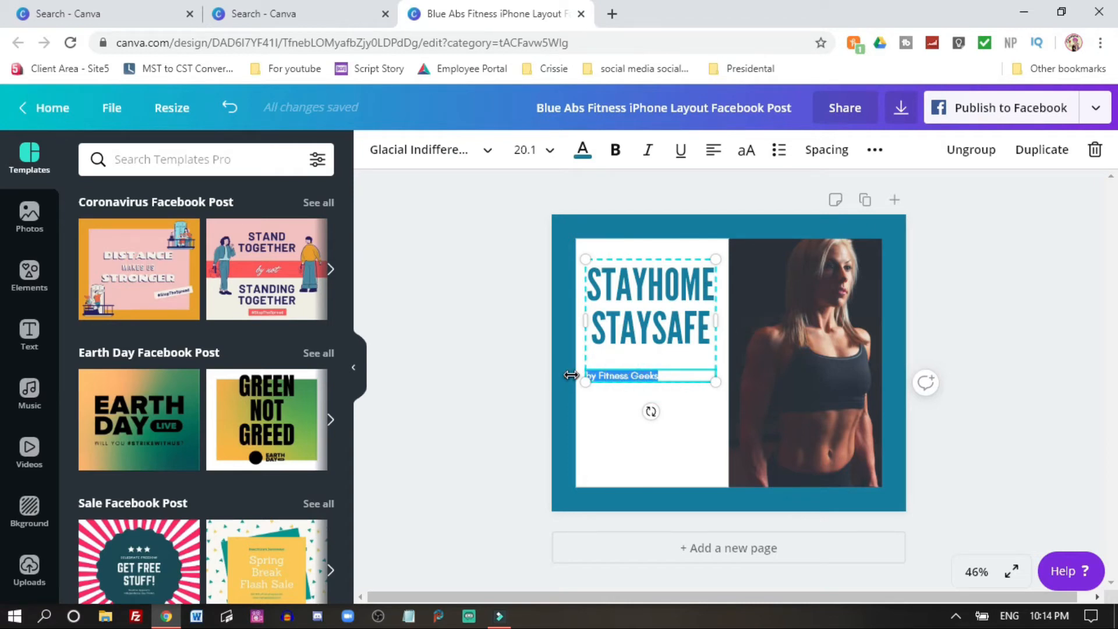
key("BackSpace")
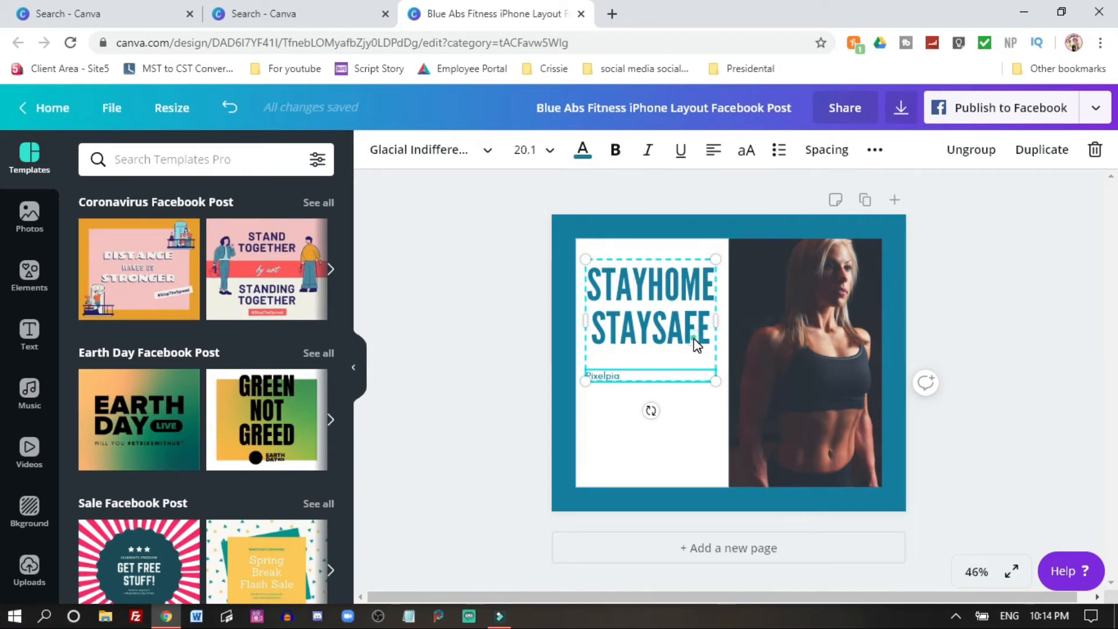
left_click(970, 150)
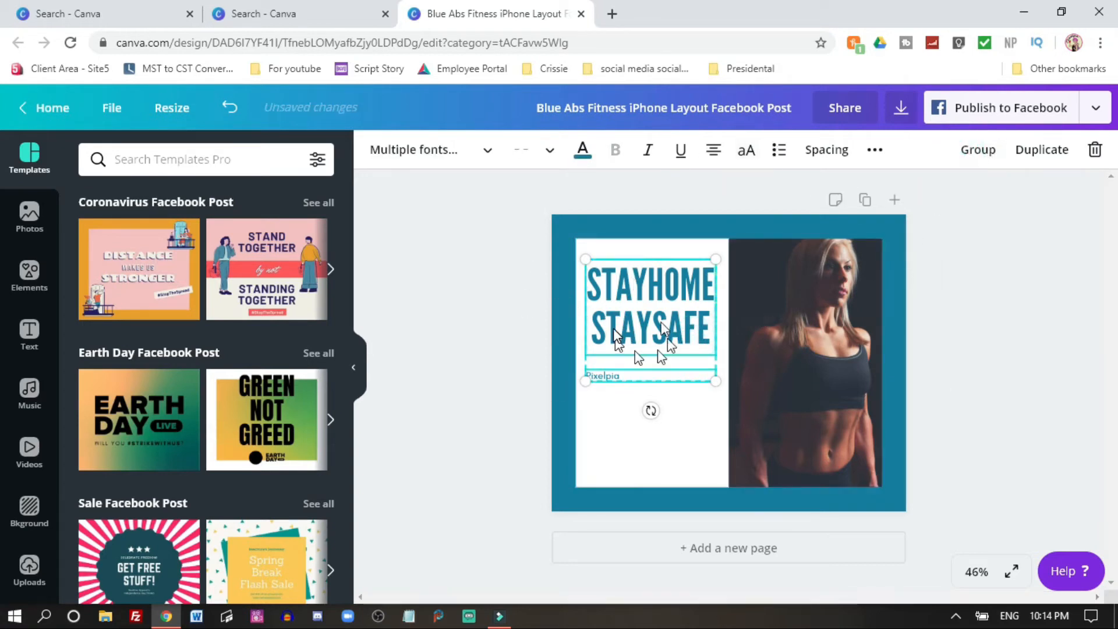
Step: Move the pixelpia byline down to the bottom of the white text panel
left_click(609, 457)
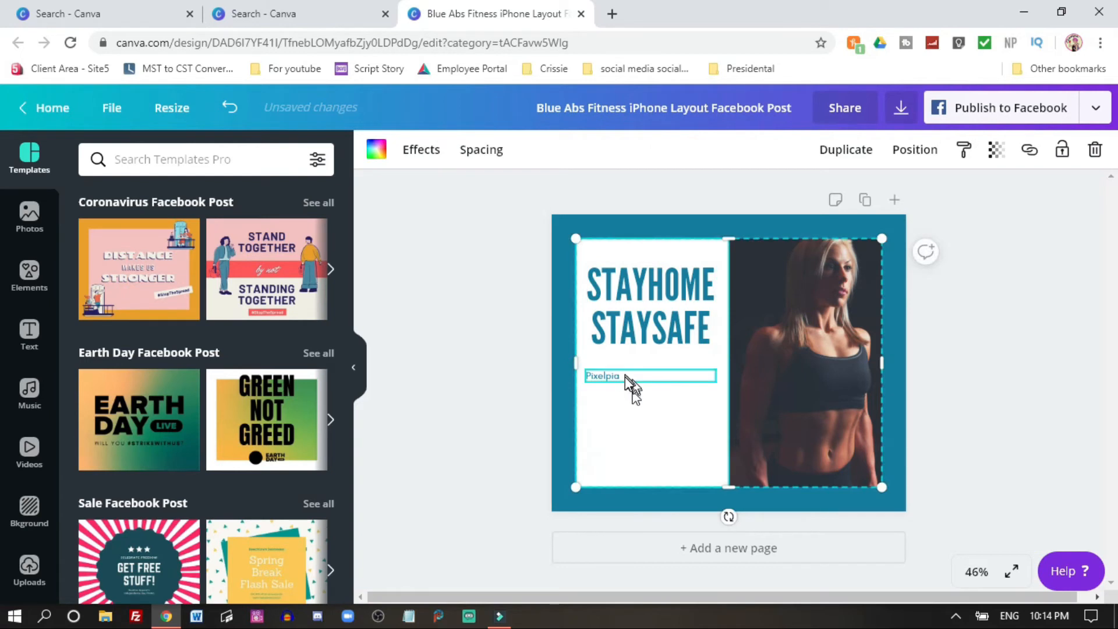
left_click_drag(624, 377, 619, 475)
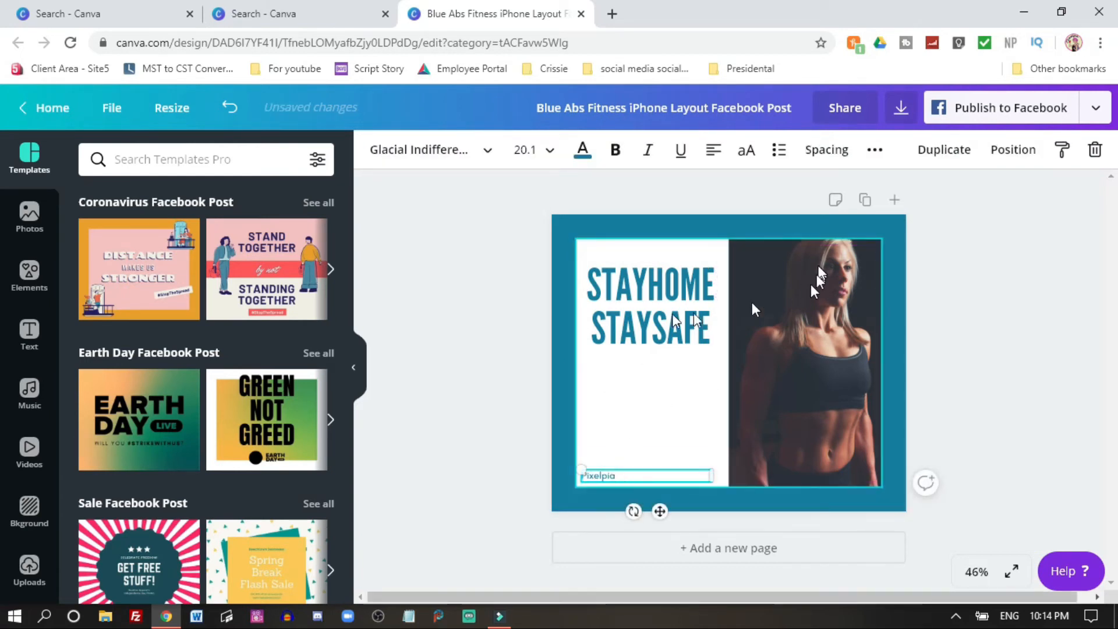
left_click(681, 383)
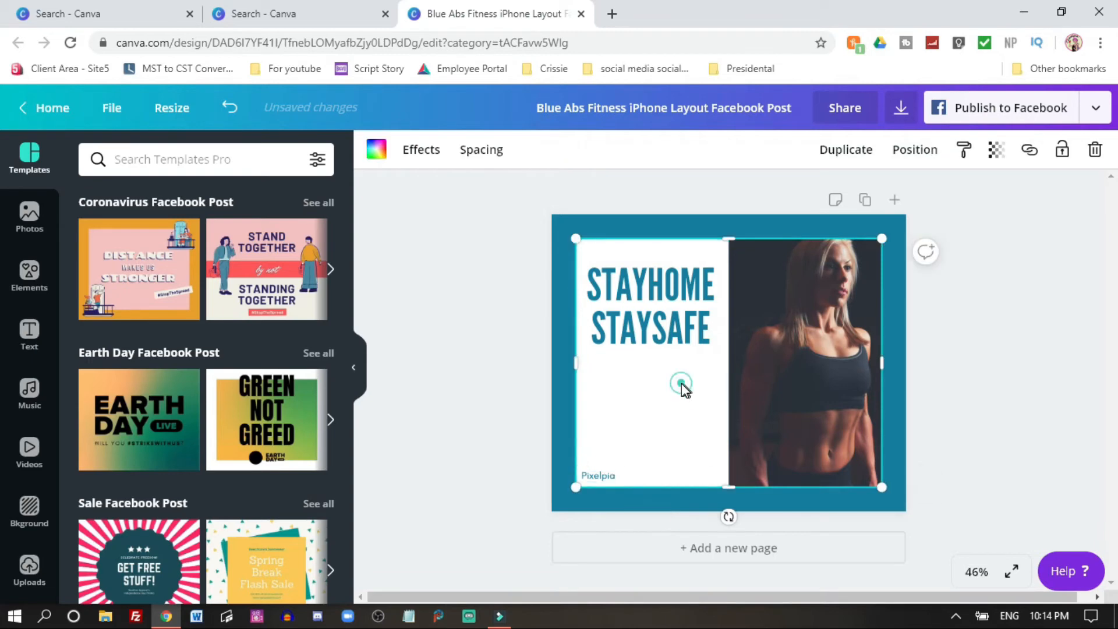
Step: Filter the Elements library to show only free elements
left_click(29, 275)
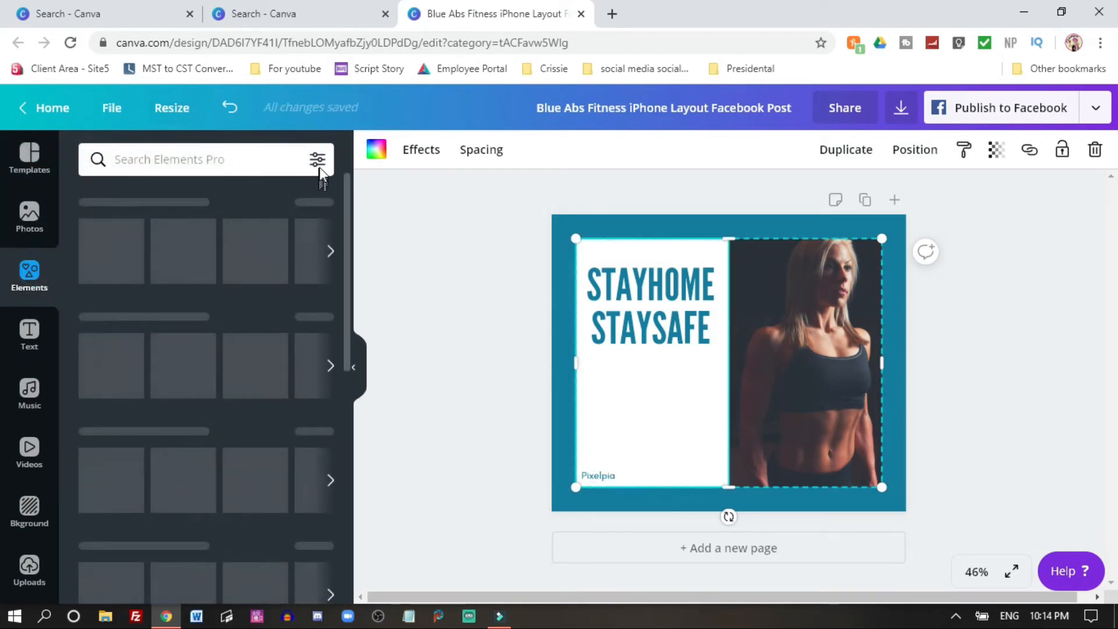
left_click(317, 159)
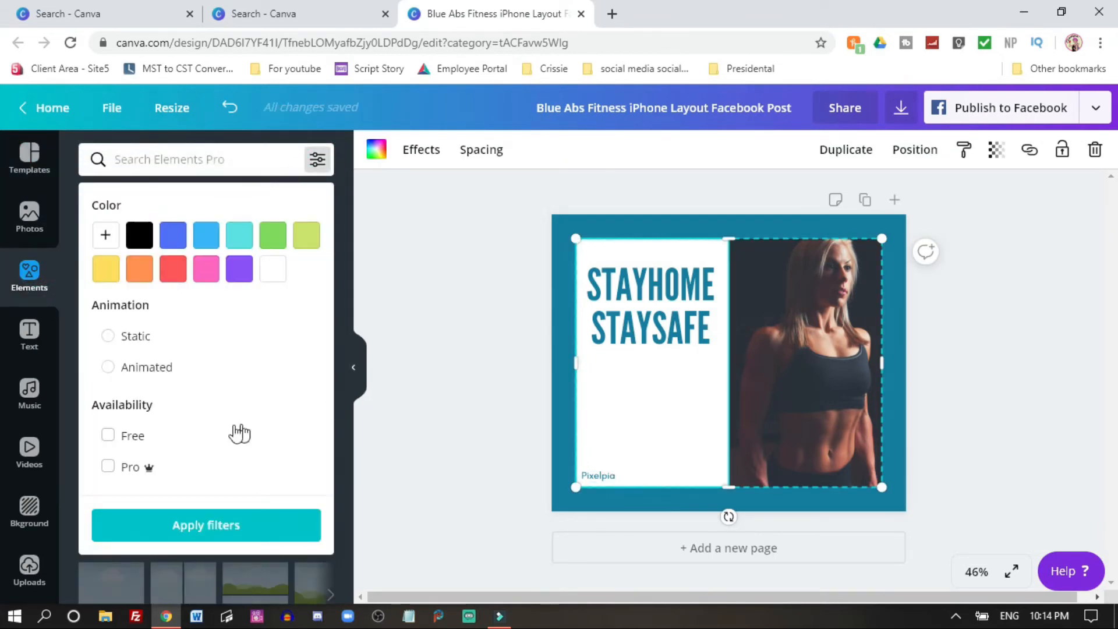
left_click(111, 440)
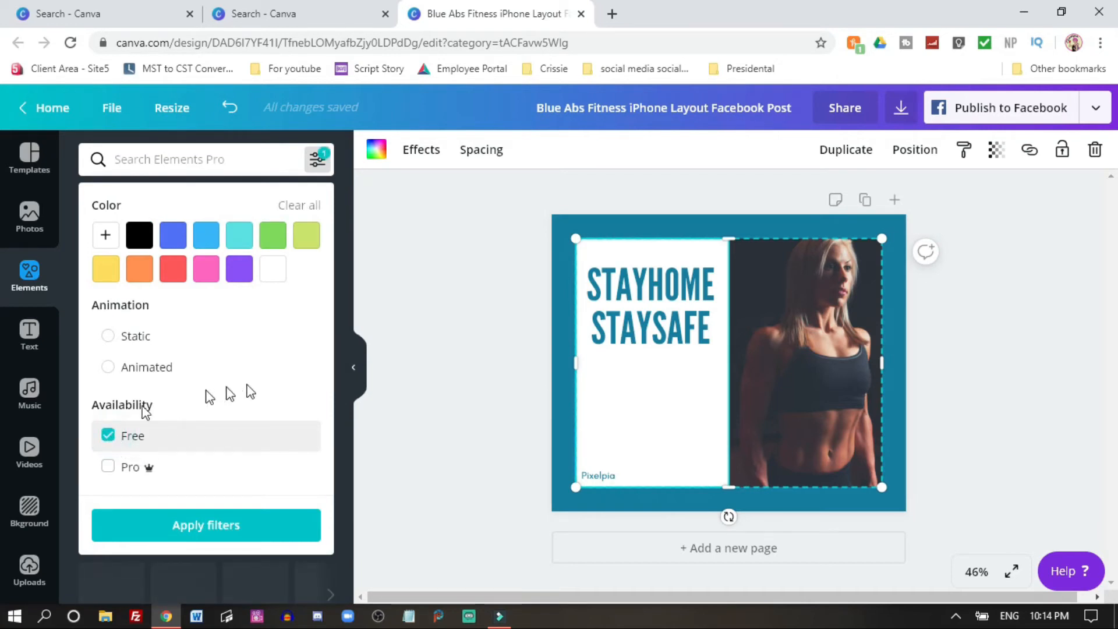
left_click(227, 524)
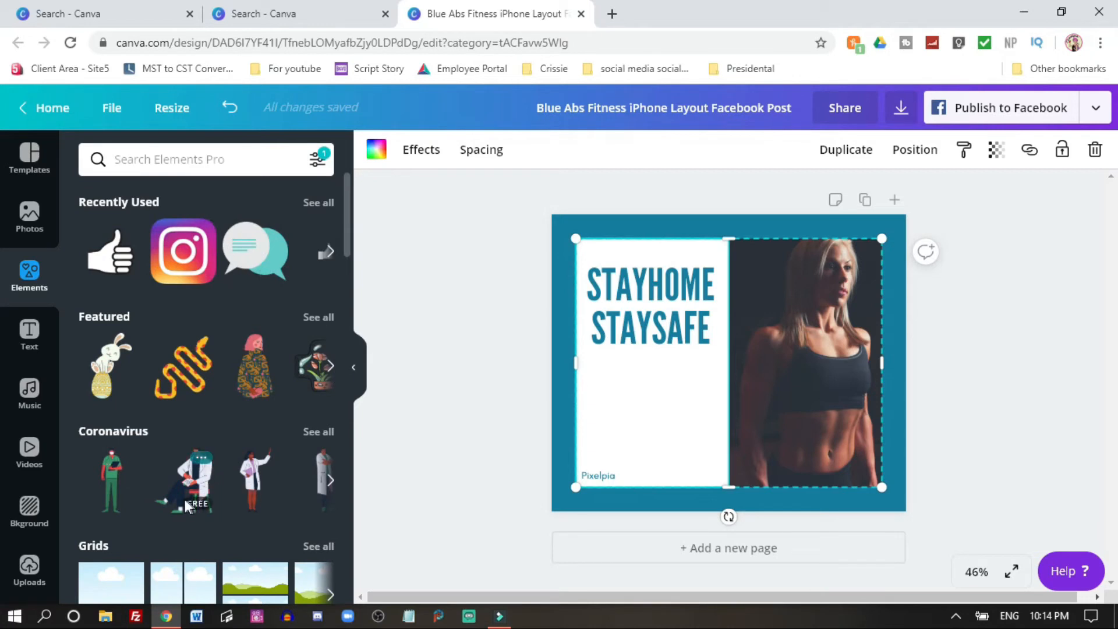
Step: Add the blue heart-in-hand Coronavirus graphic to the white panel below the headline and shrink it to fit
left_click(331, 432)
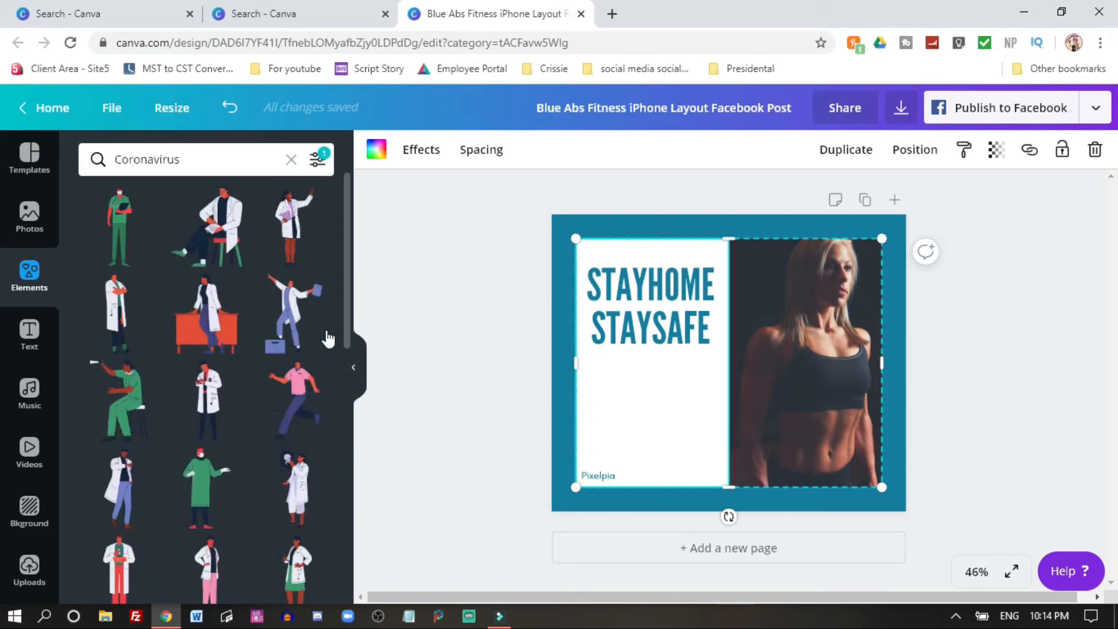
scroll(309, 336, "down", 8)
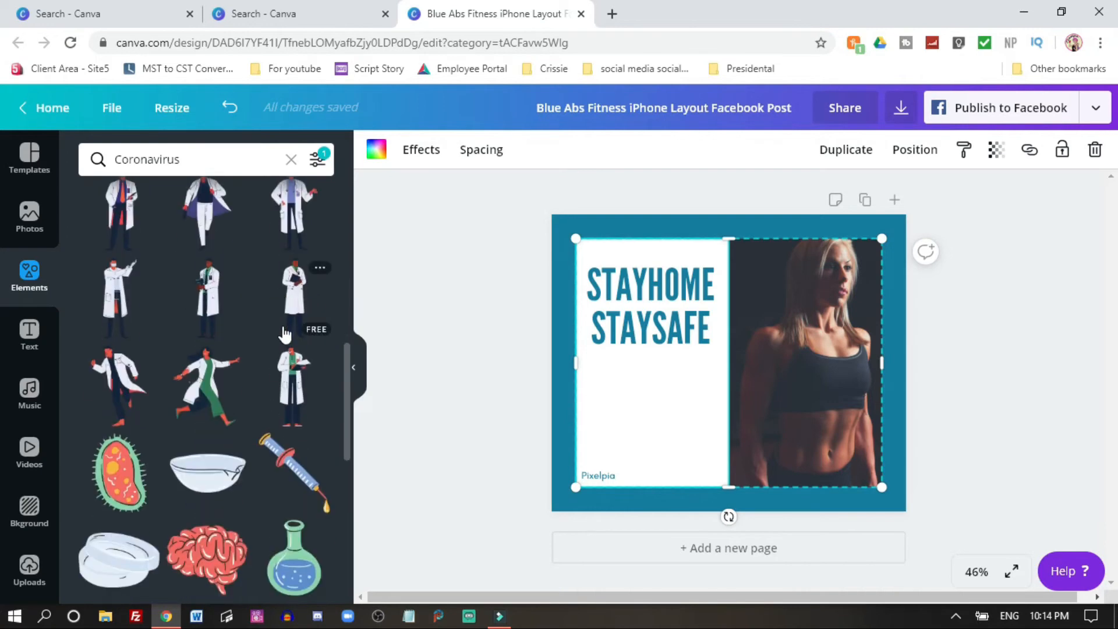
scroll(285, 335, "down", 5)
scroll(285, 335, "down", 5)
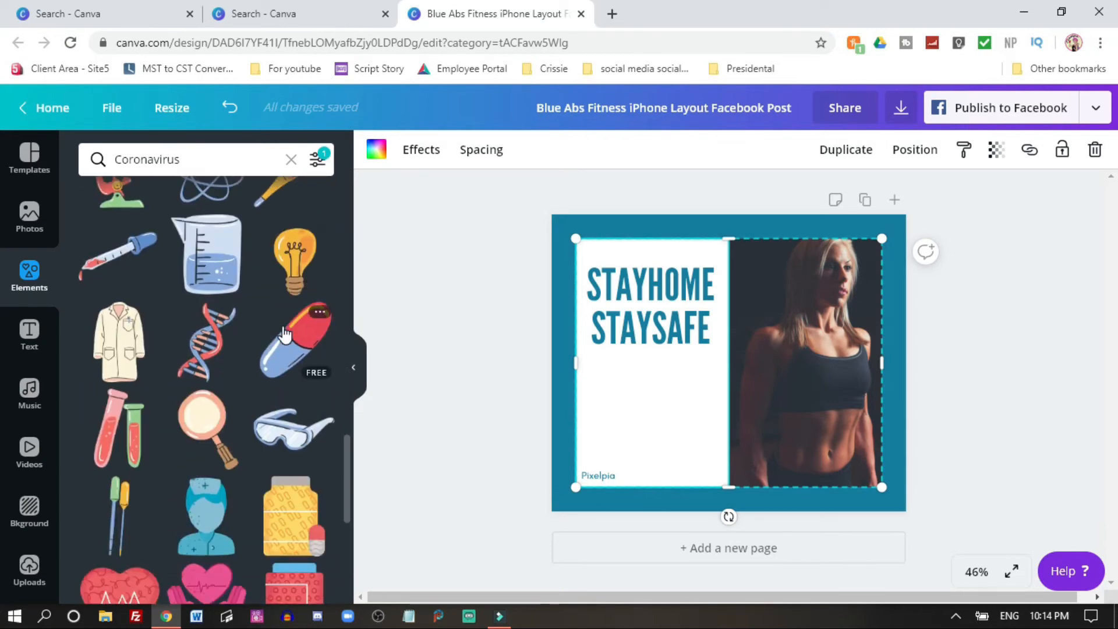
scroll(284, 334, "down", 4)
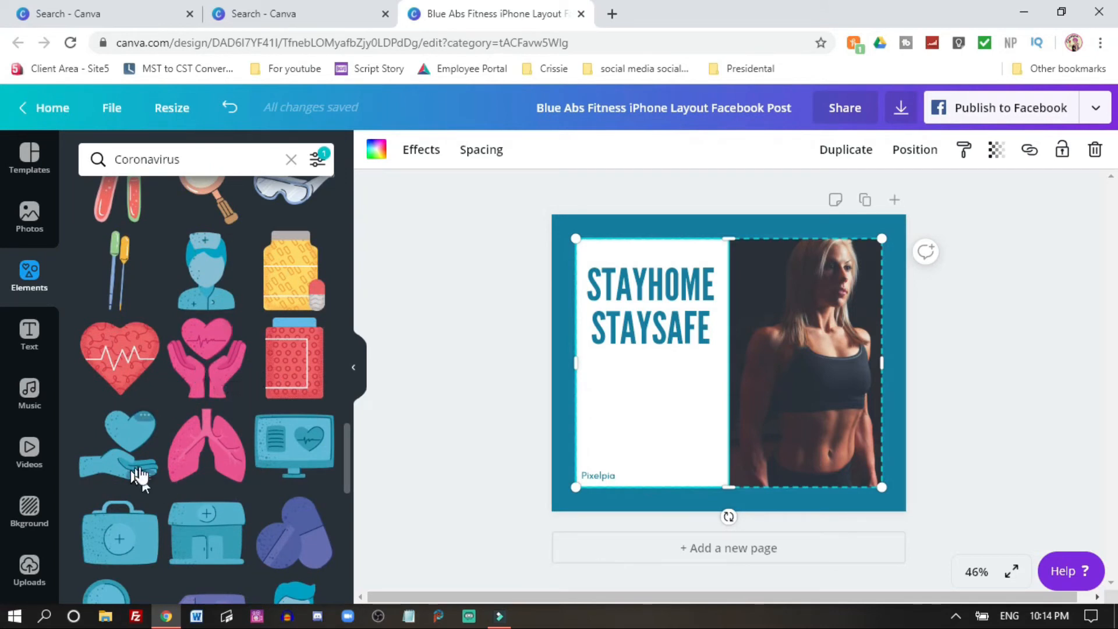
left_click_drag(128, 458, 593, 357)
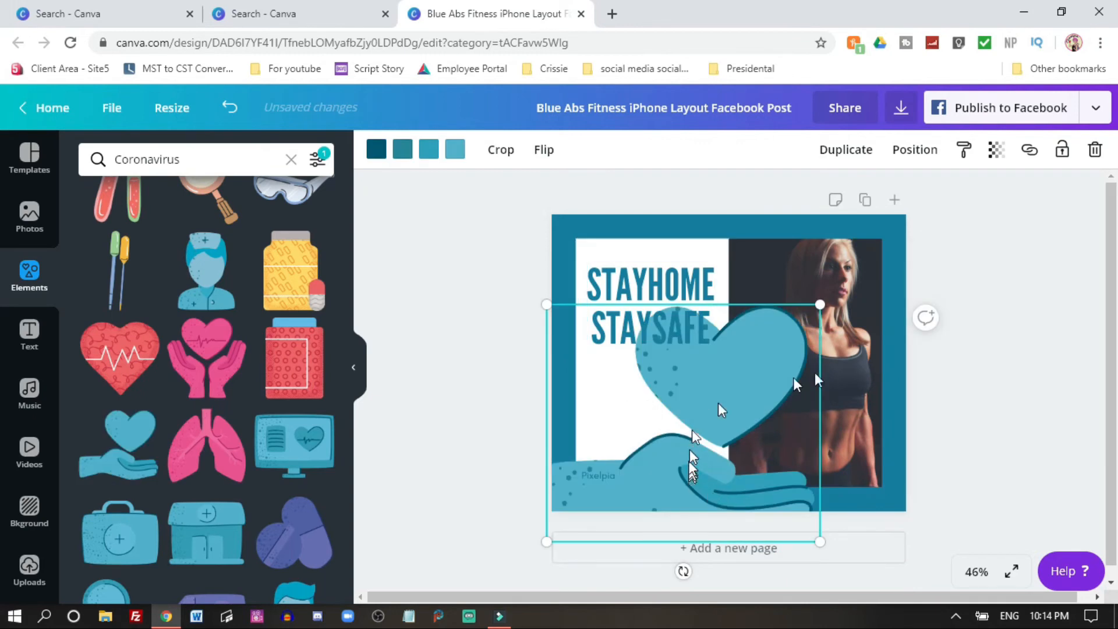
left_click_drag(820, 304, 681, 375)
left_click(830, 328)
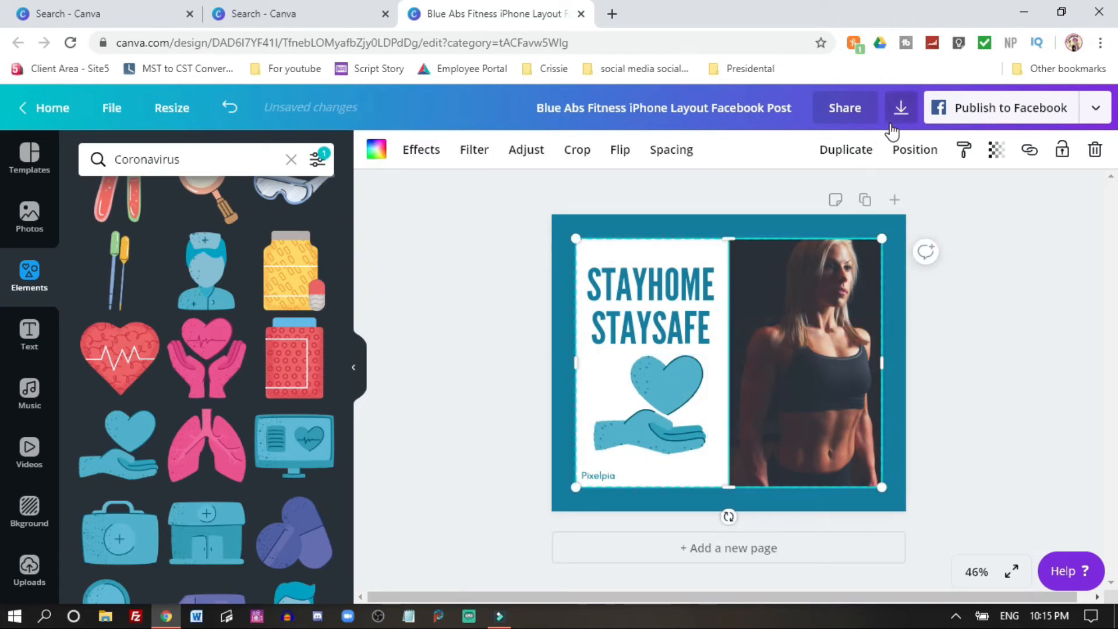
Step: Replace the fitness photo with the uploaded photo of a woman with her dog
left_click(839, 370)
left_click(839, 371)
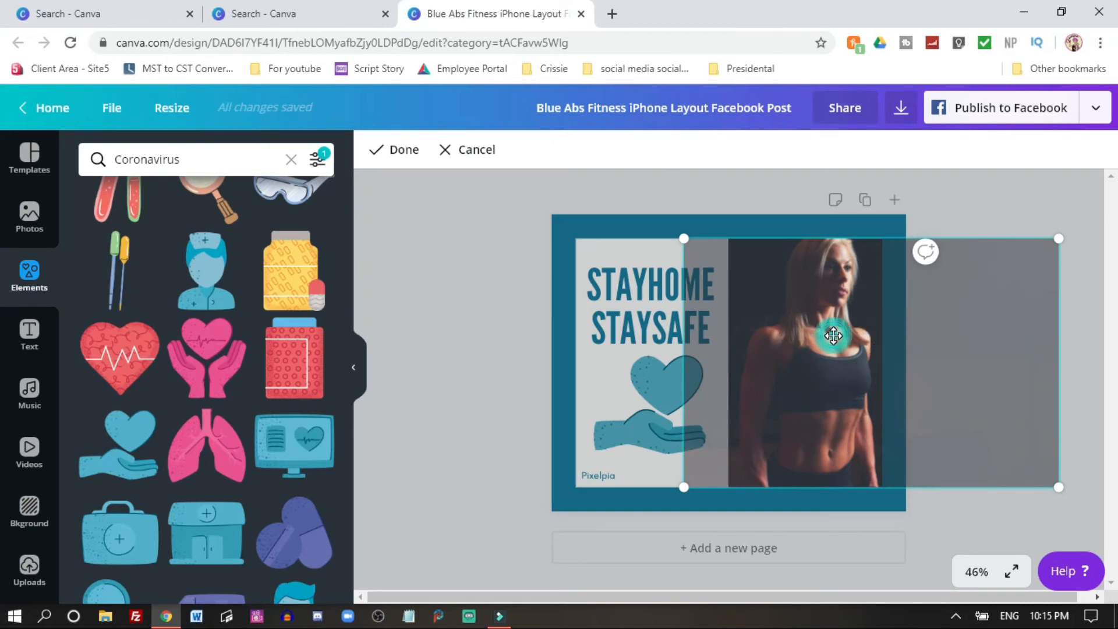
left_click(29, 217)
left_click(35, 574)
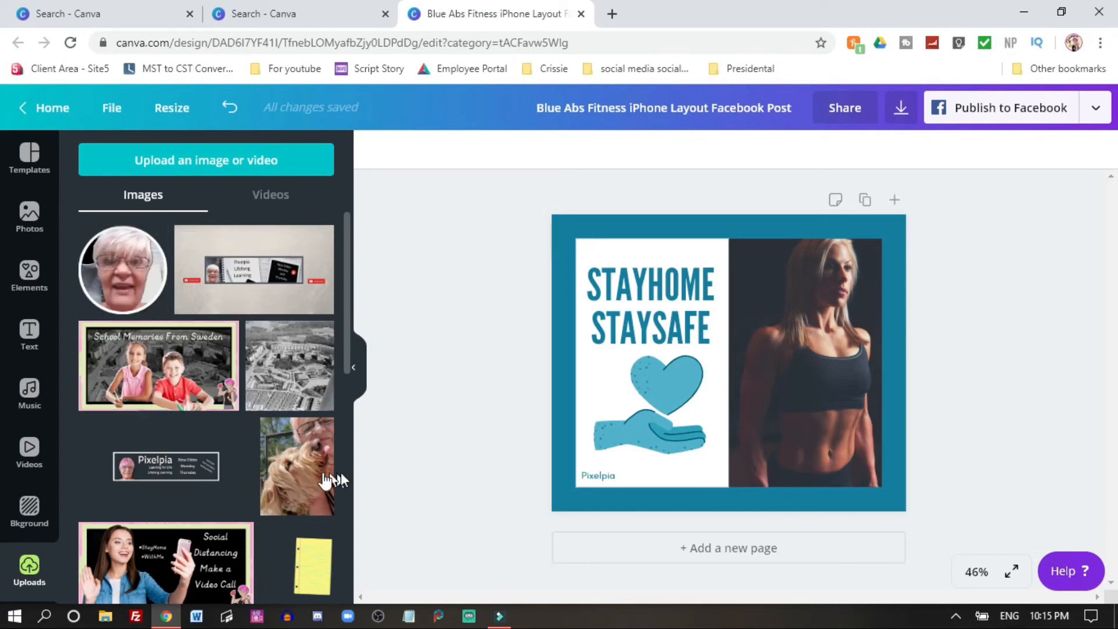
left_click_drag(291, 480, 851, 344)
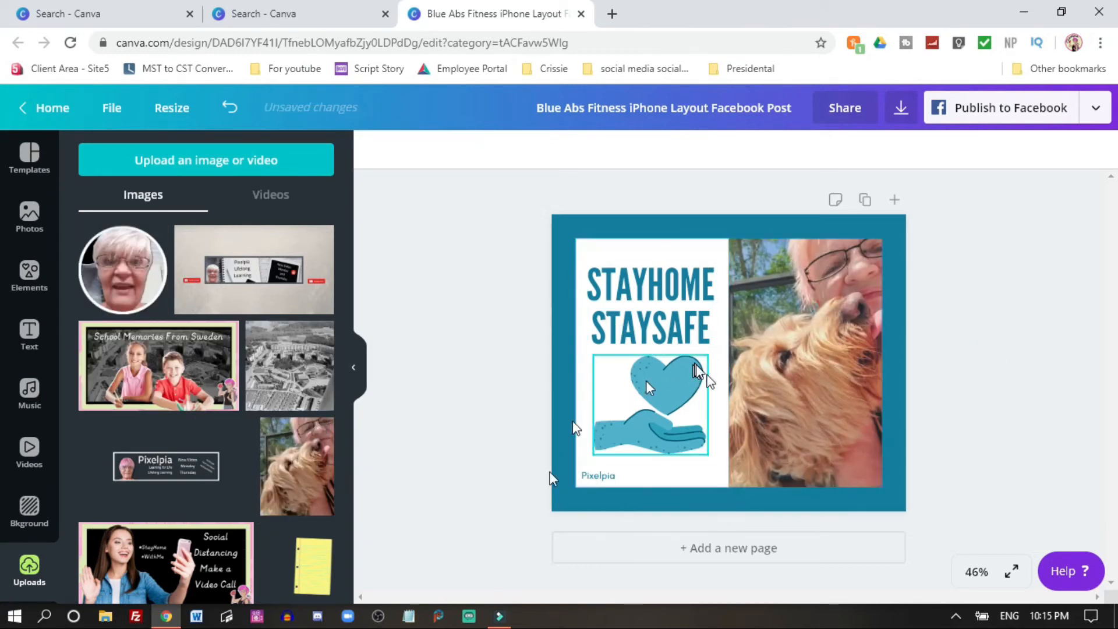
left_click(968, 361)
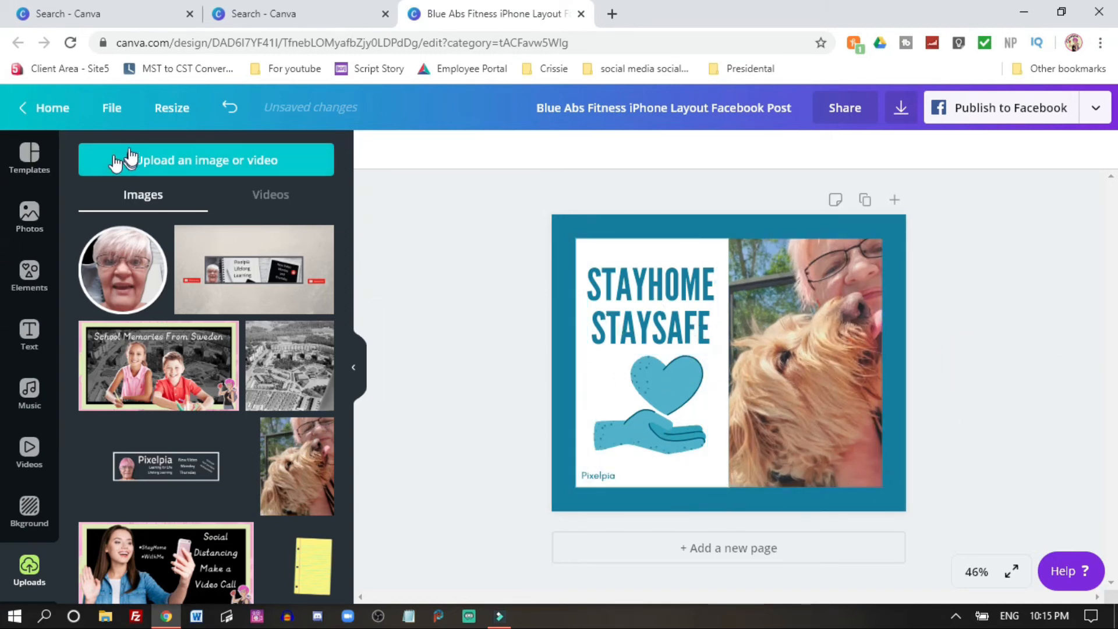
Step: Open the Green White Modern Men's Fashion Facebook Cover design and resize it to a Twitter Header
left_click(43, 107)
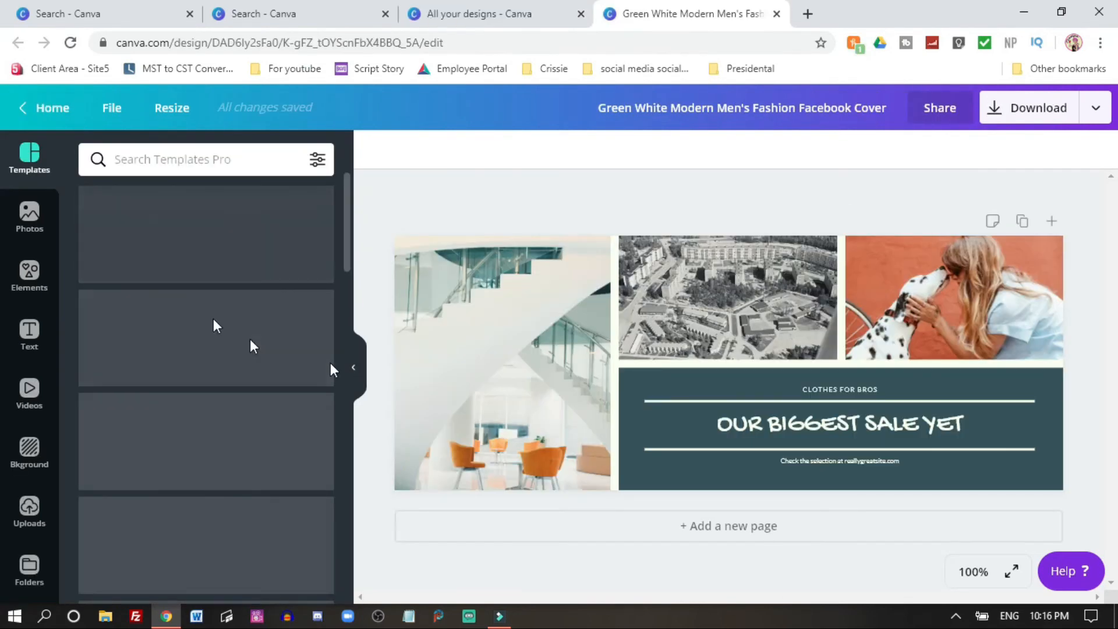
left_click(178, 113)
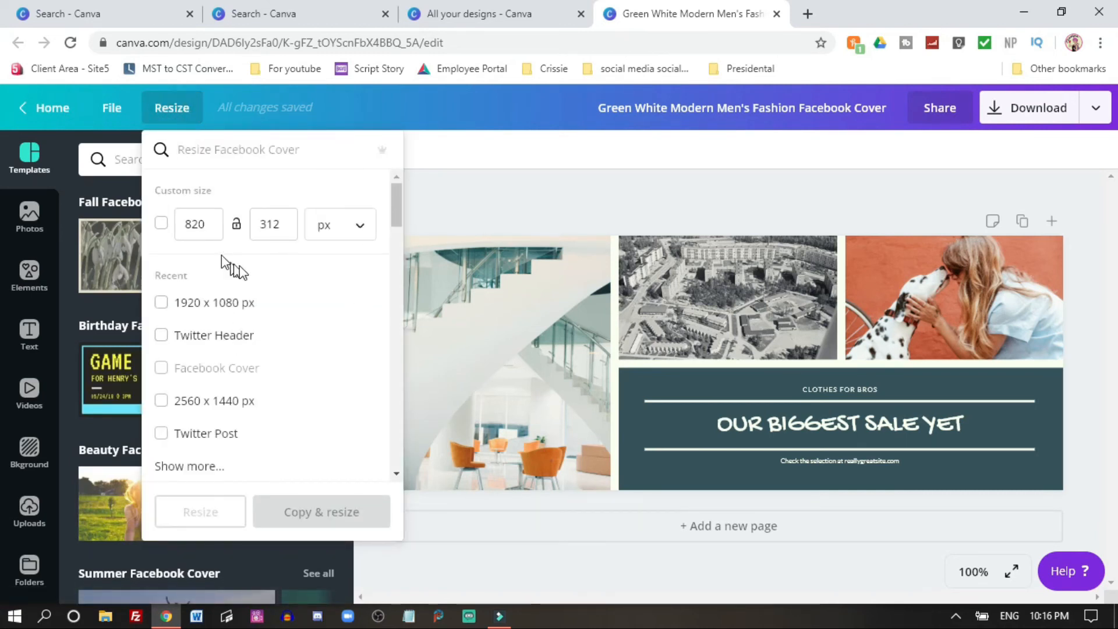
left_click_drag(397, 200, 394, 403)
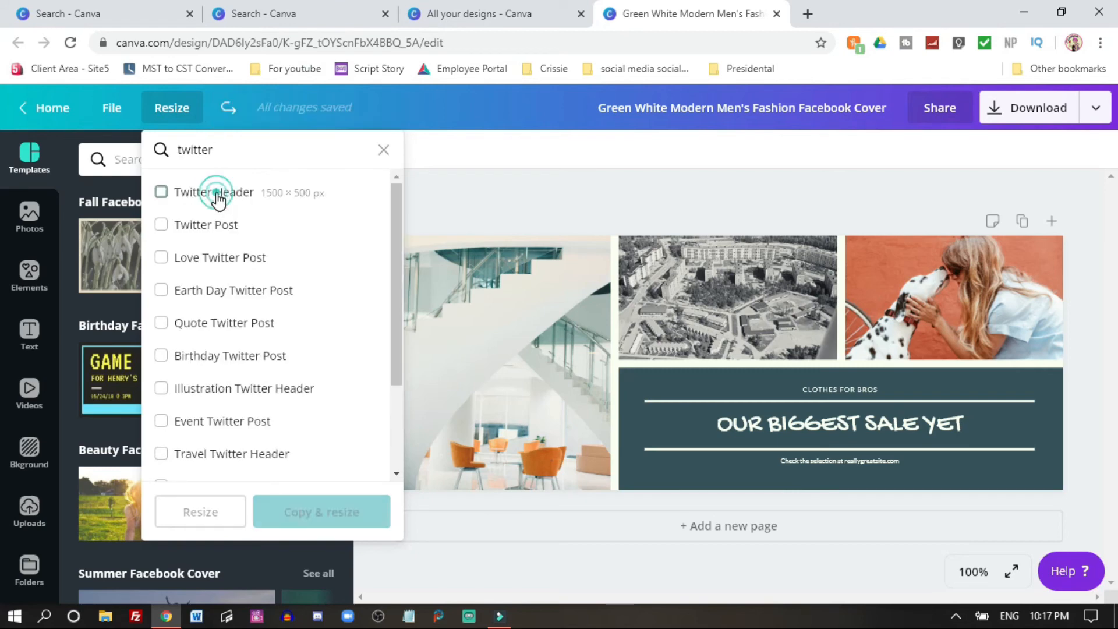
left_click(160, 192)
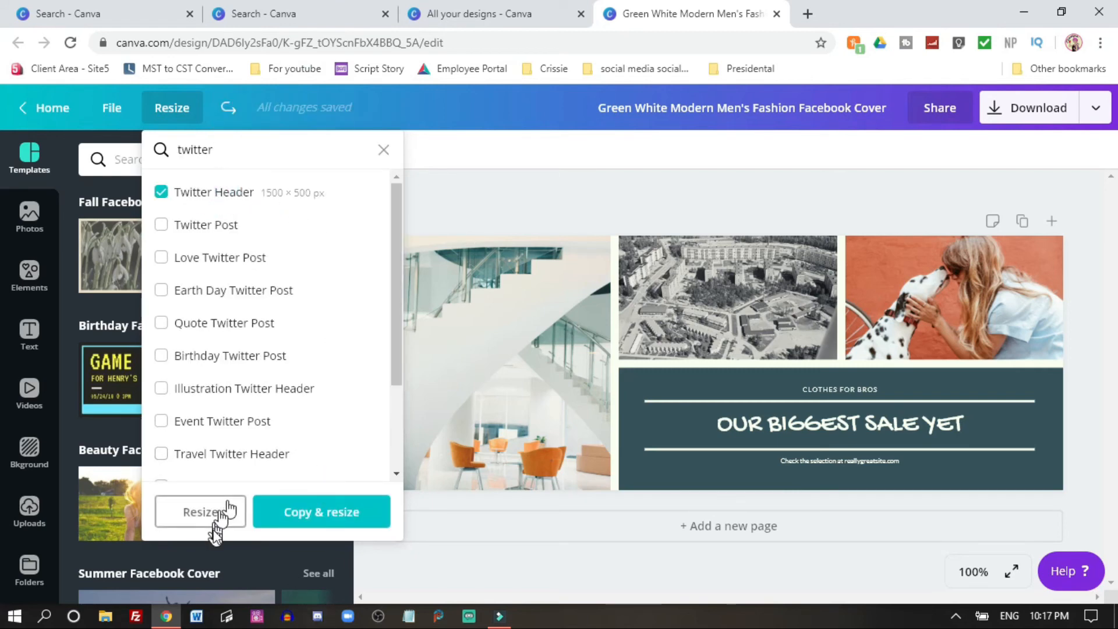
left_click(201, 511)
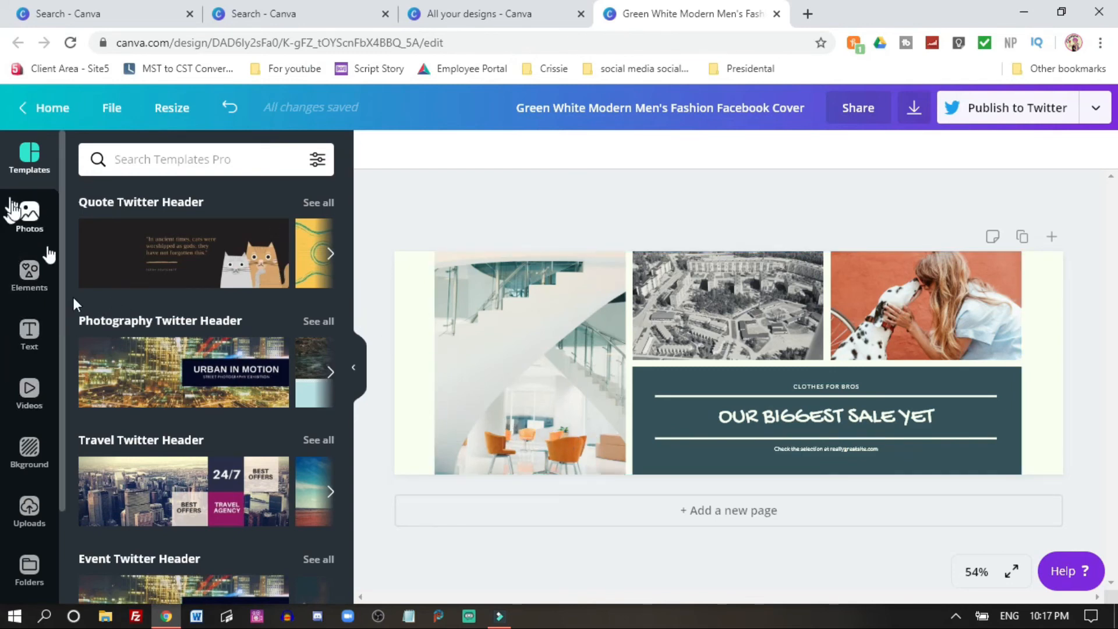
Step: Set the page background to the dark green swatch
left_click(30, 452)
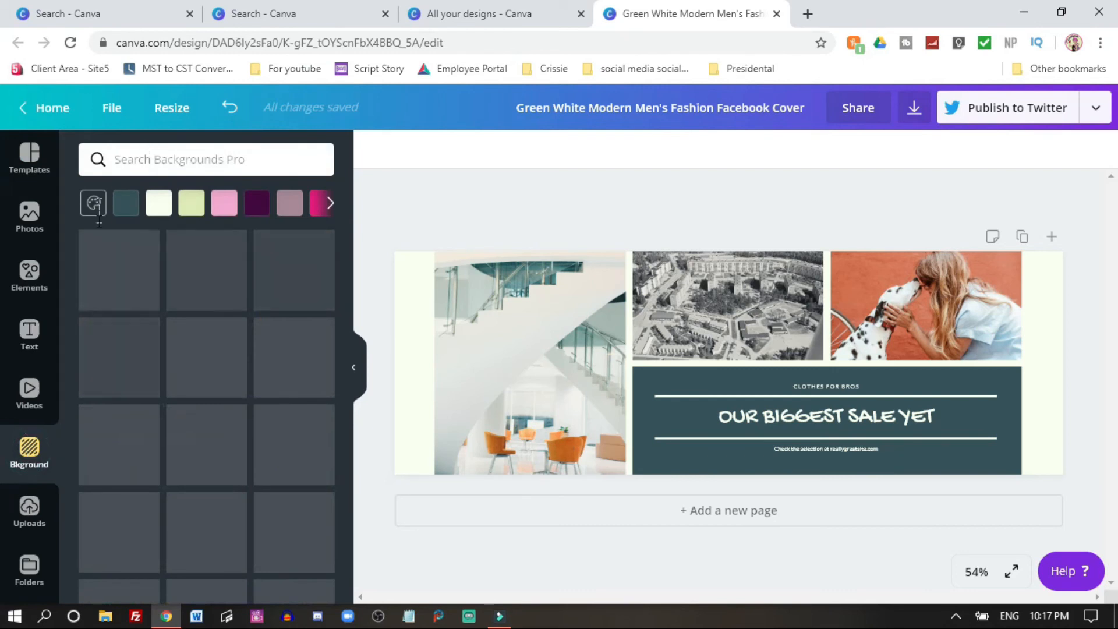
left_click(122, 203)
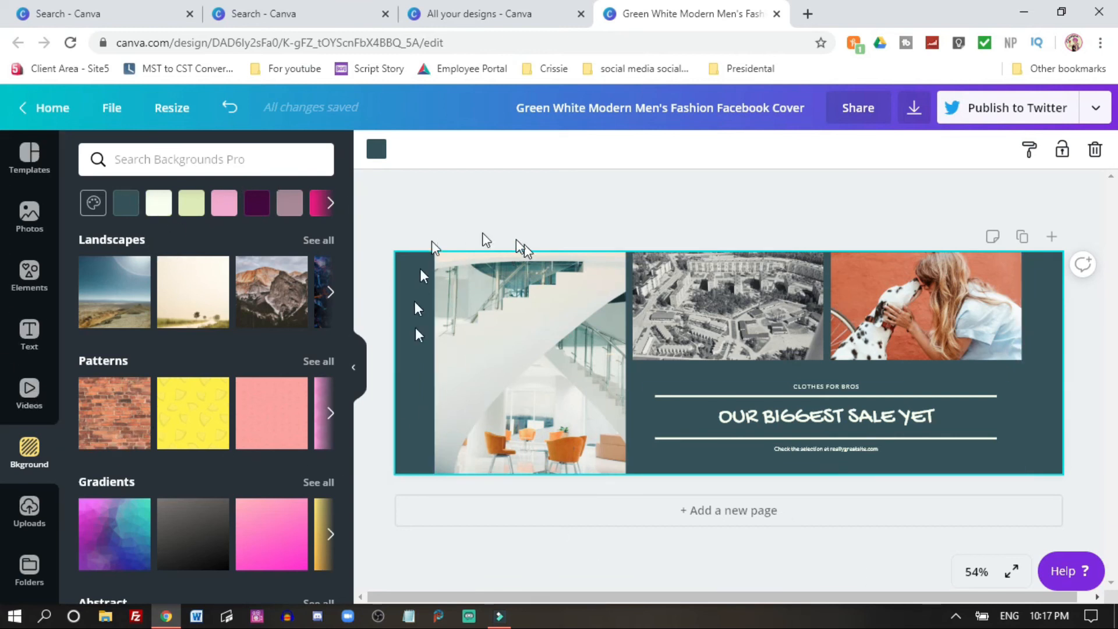
Step: Stretch the photo-and-text group across the full header width and set the background to the pale off-white swatch
left_click(518, 366)
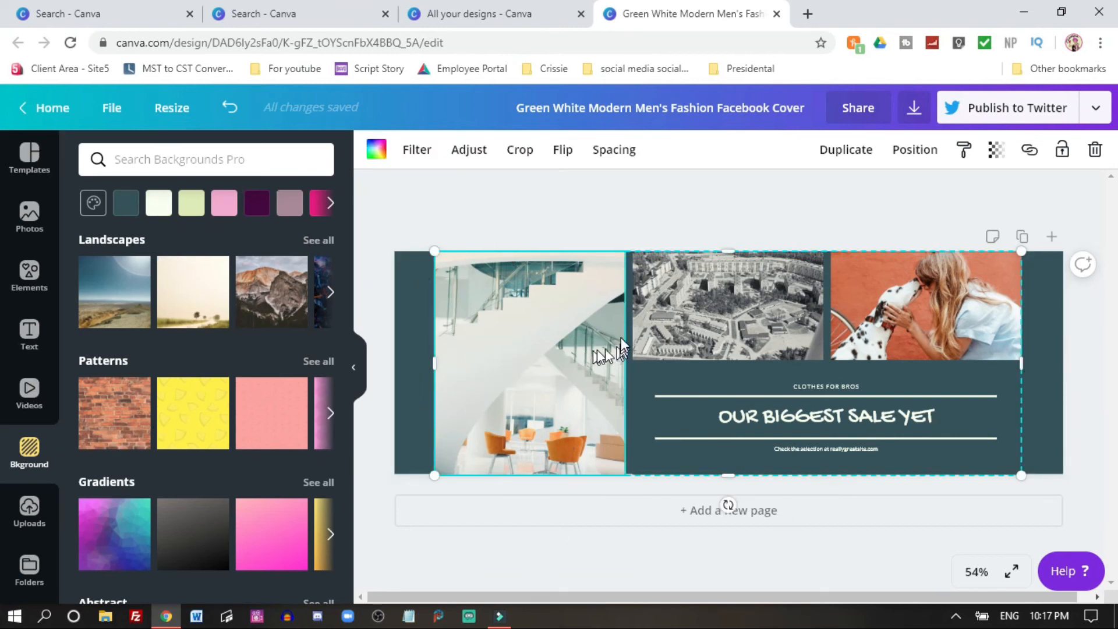
mouse_move(406, 359)
left_mouse_down()
mouse_move(385, 359)
mouse_move(394, 360)
left_mouse_up()
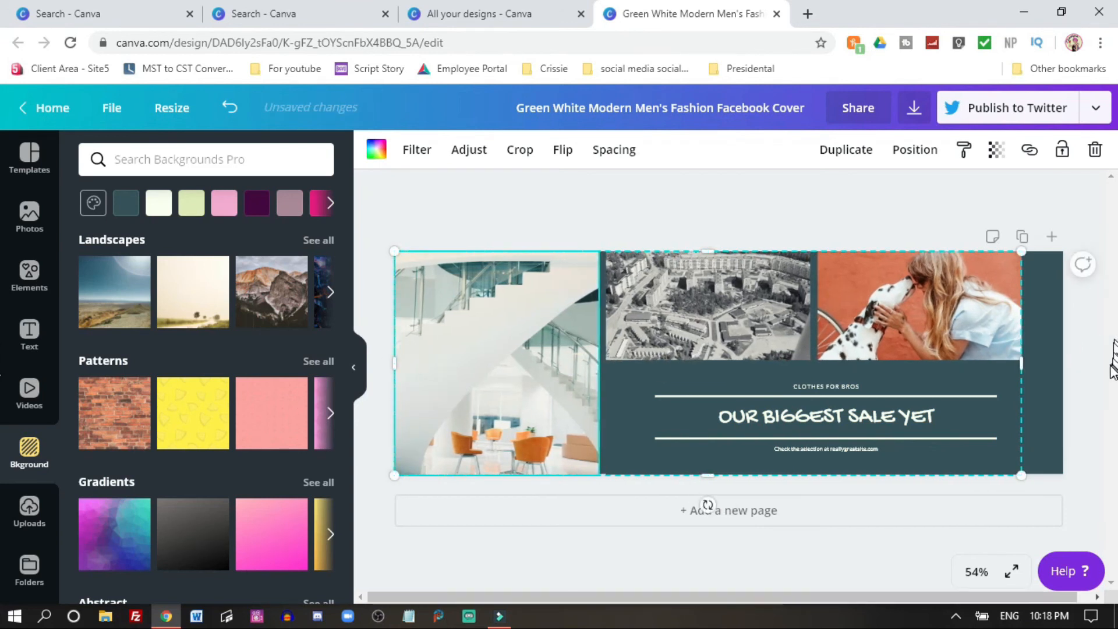
left_click_drag(1022, 366, 1060, 365)
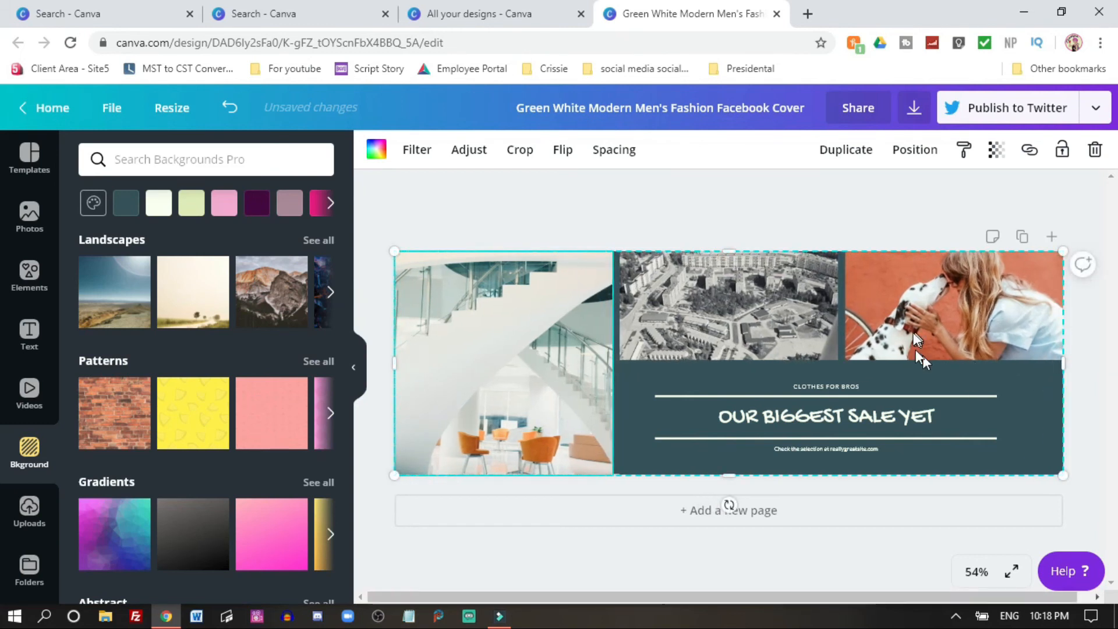
left_click(169, 205)
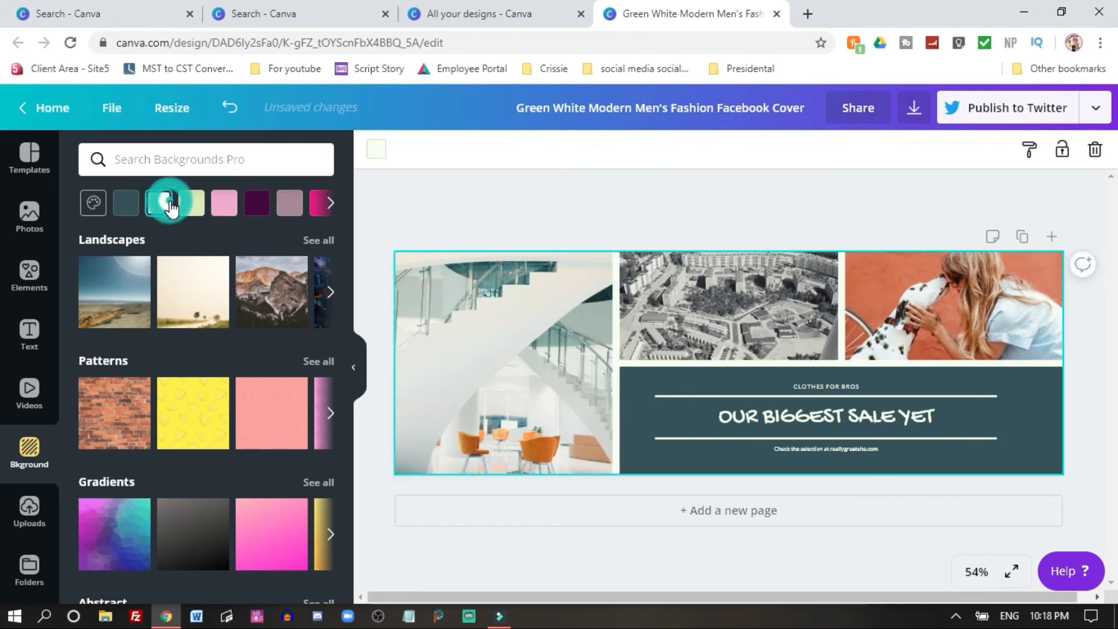
left_click(638, 198)
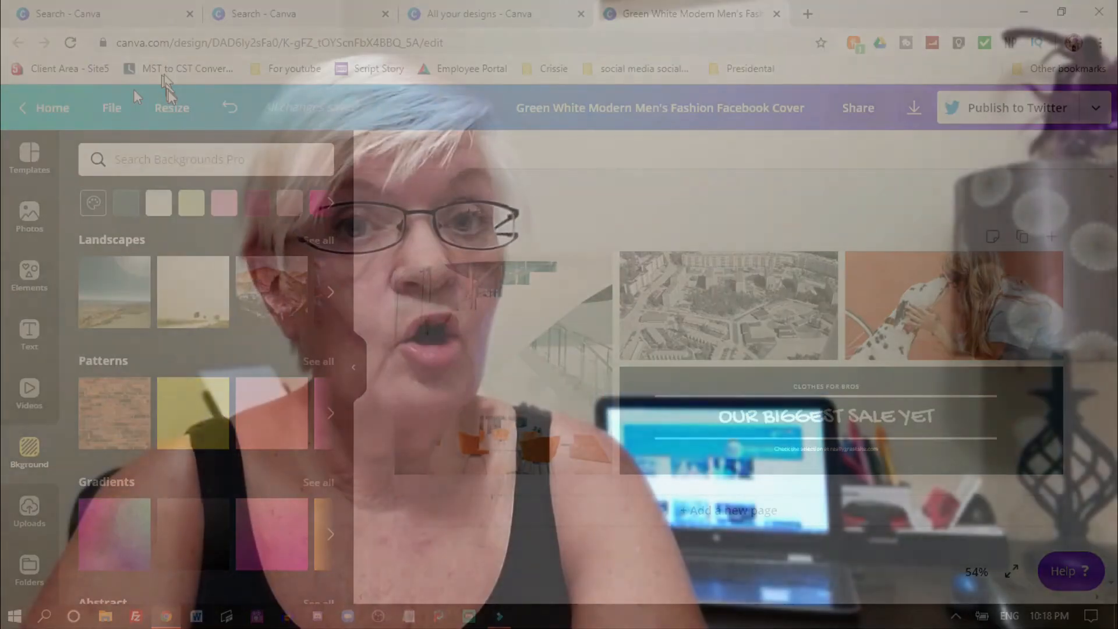